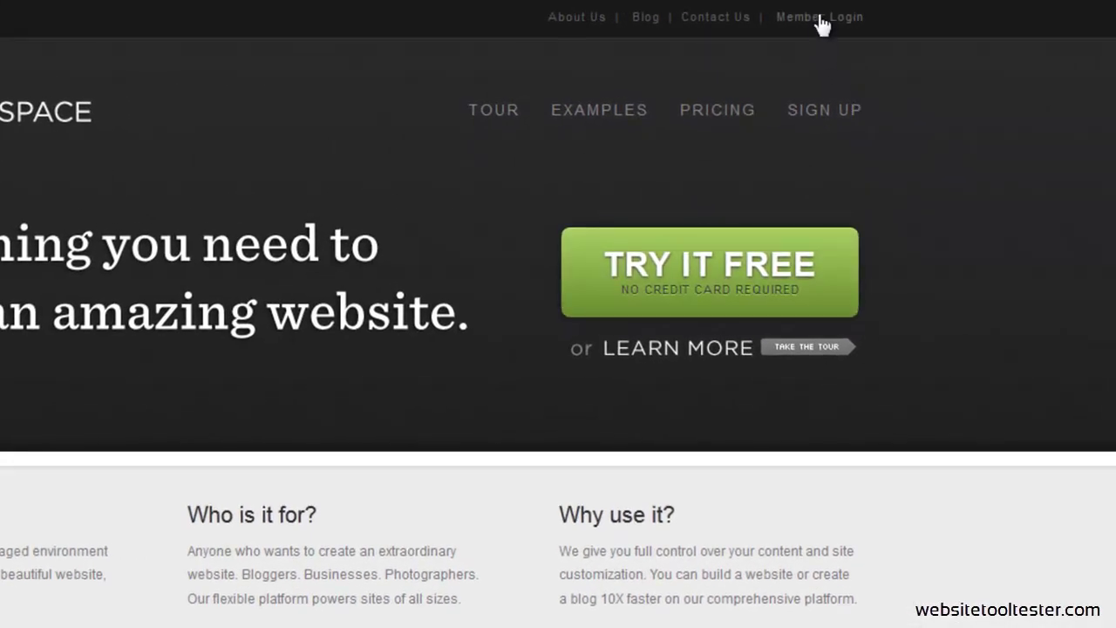
- Log in through the member area and switch the Squarespace Review site to content editing mode
click(821, 18)
click(789, 333)
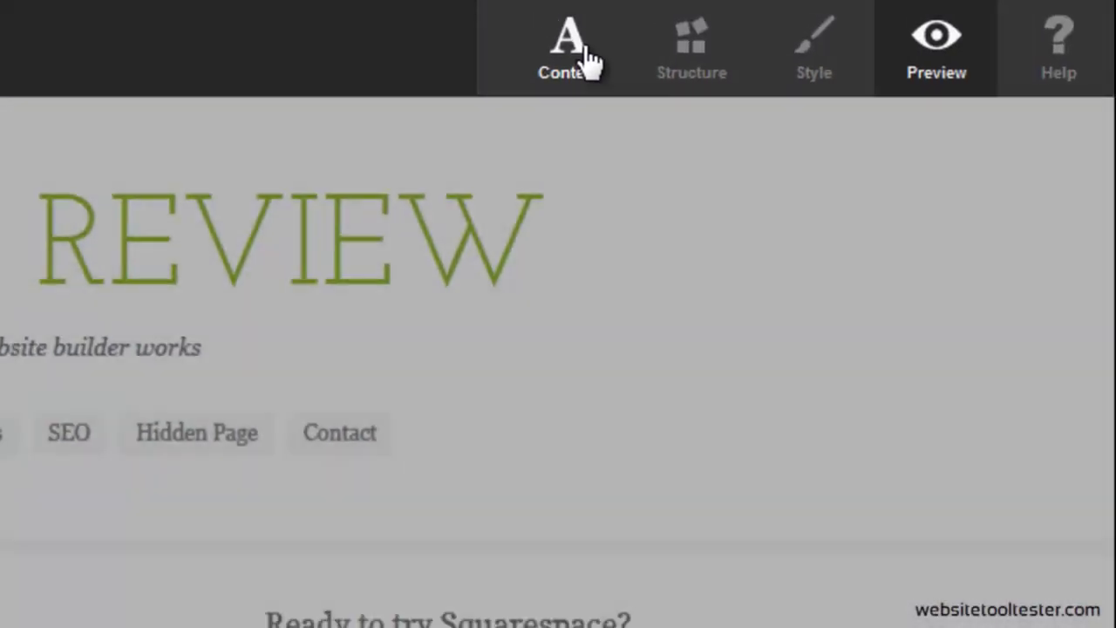
click(577, 53)
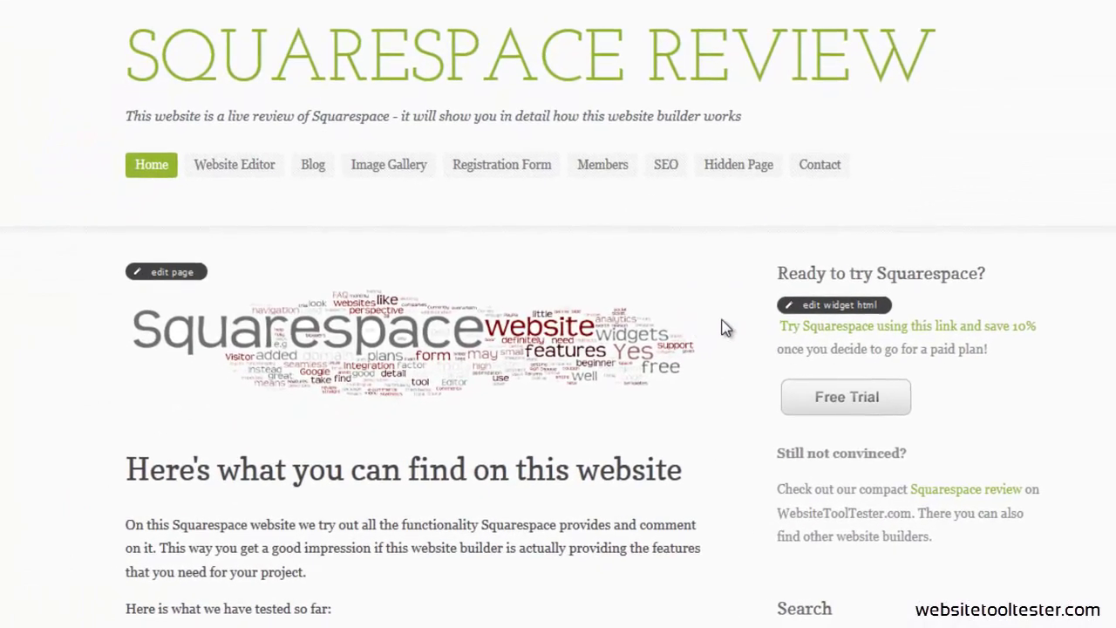
scroll(690, 462, down, 3)
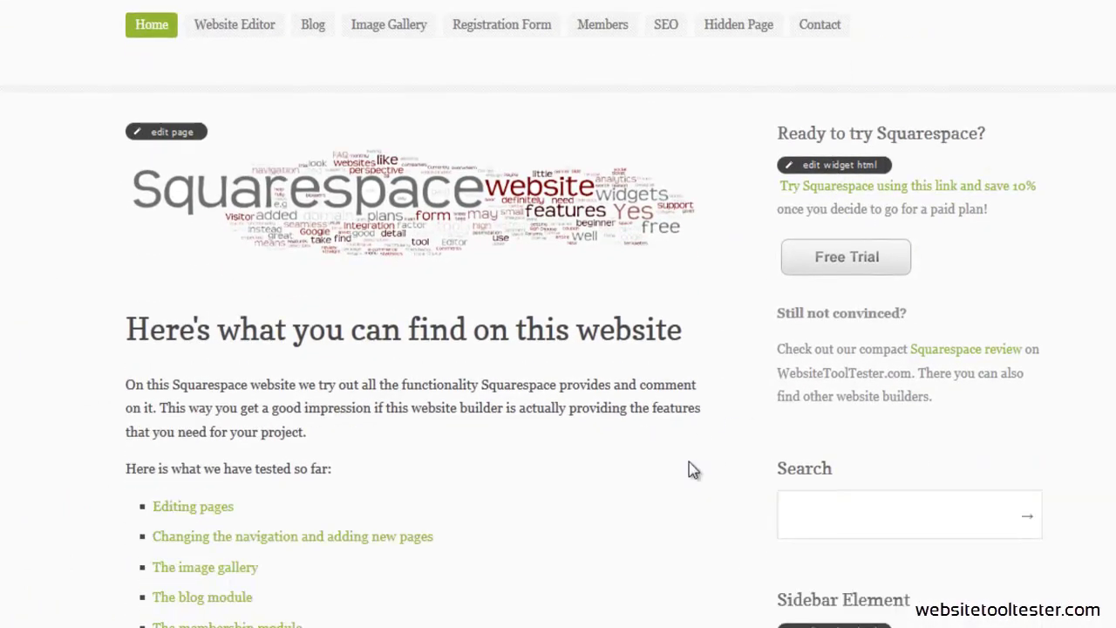
scroll(543, 506, up, 3)
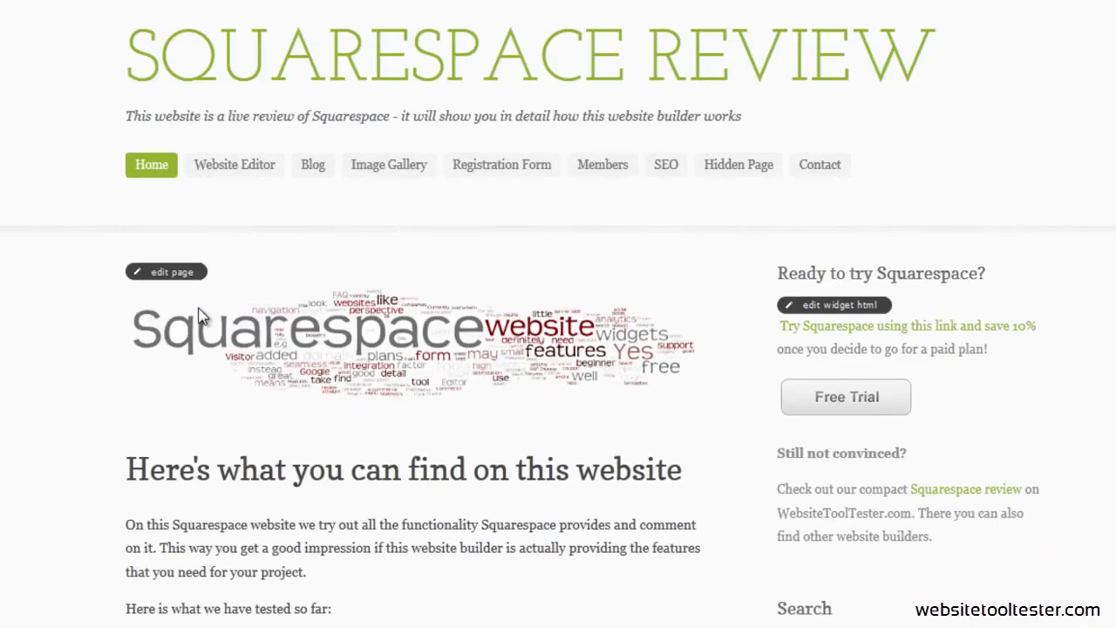
- Open the home page's content for editing, look at the text formatting options, and leave without saving
click(172, 271)
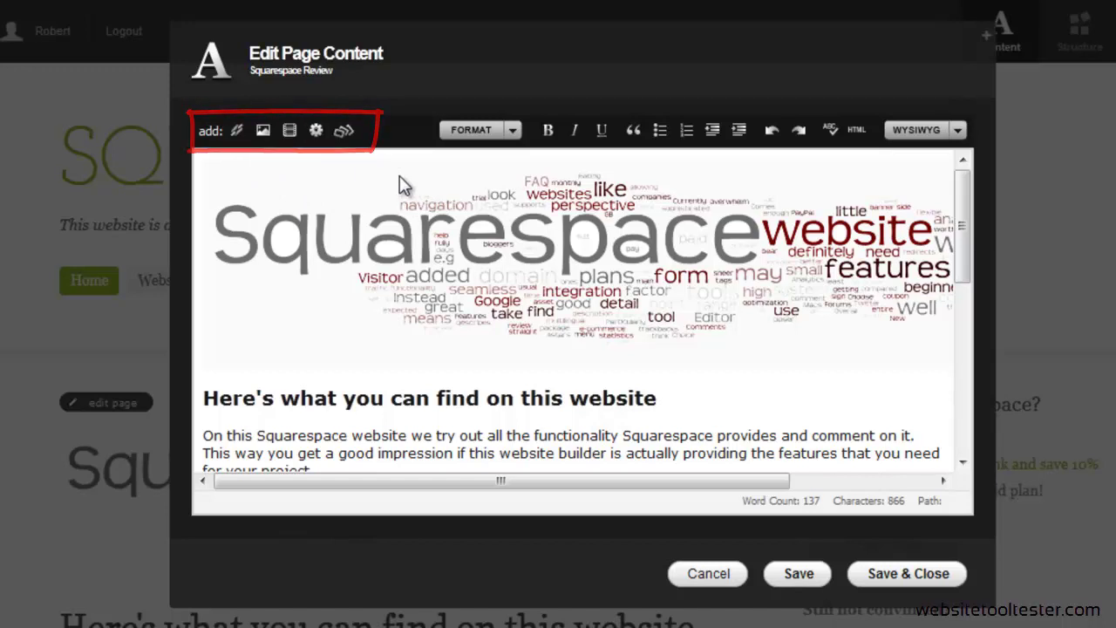
click(480, 133)
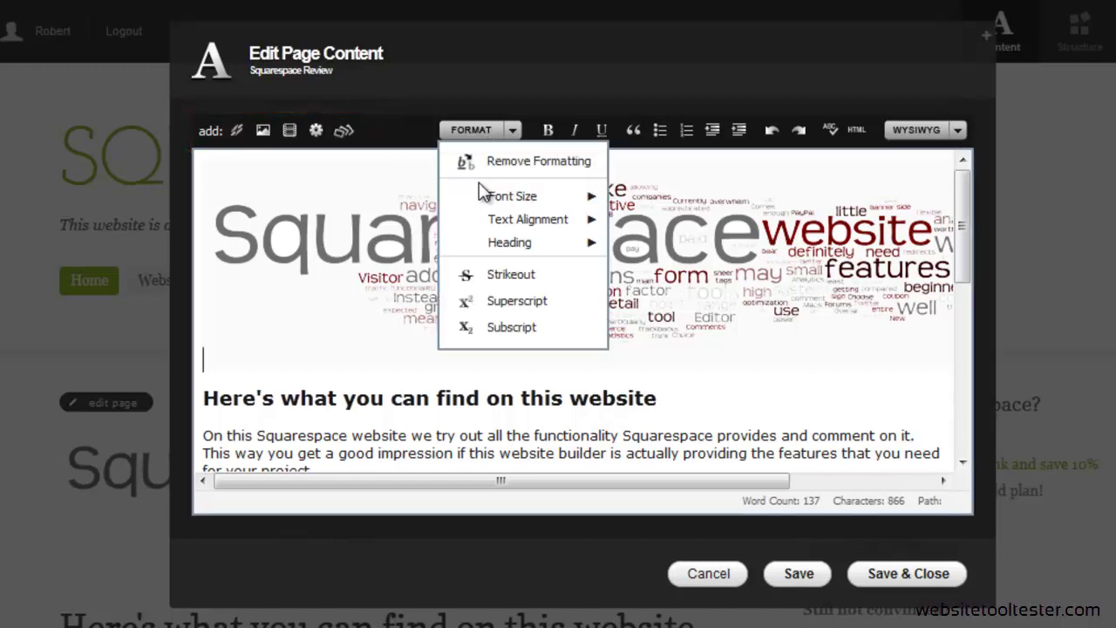
mouse_move(491, 246)
click(709, 573)
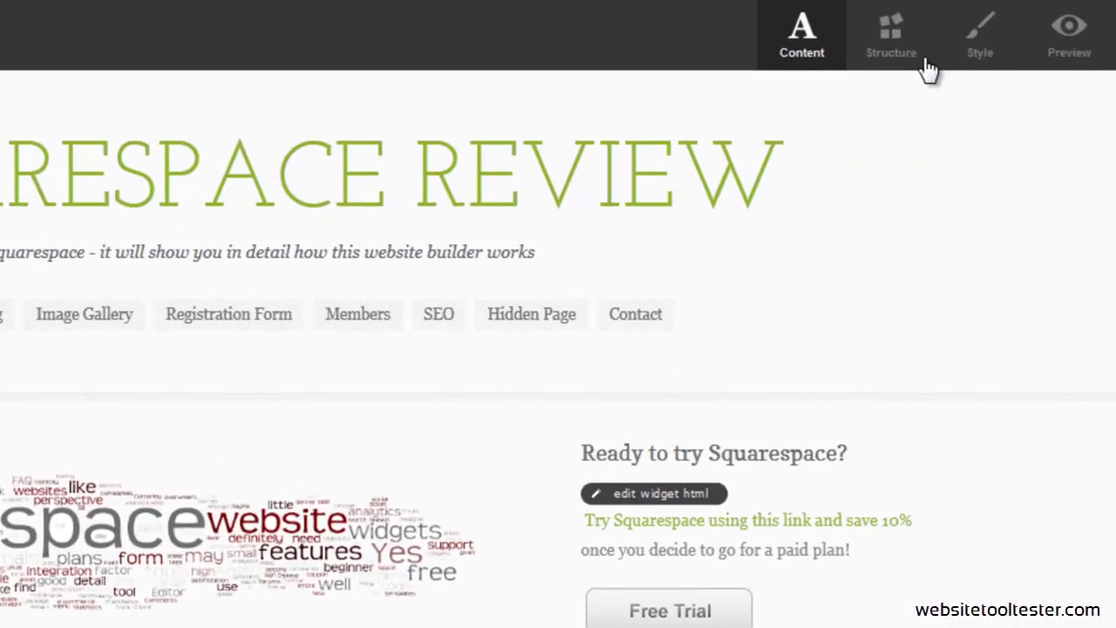
- Switch to structure editing and review the page types offered for a new page, without adding one
click(811, 61)
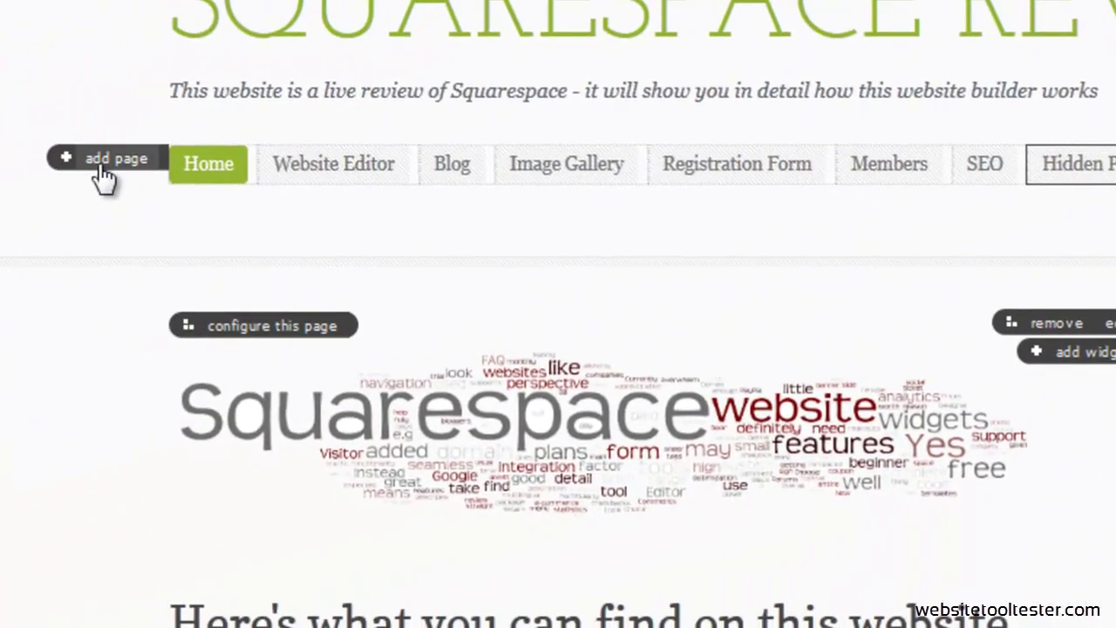
mouse_move(211, 181)
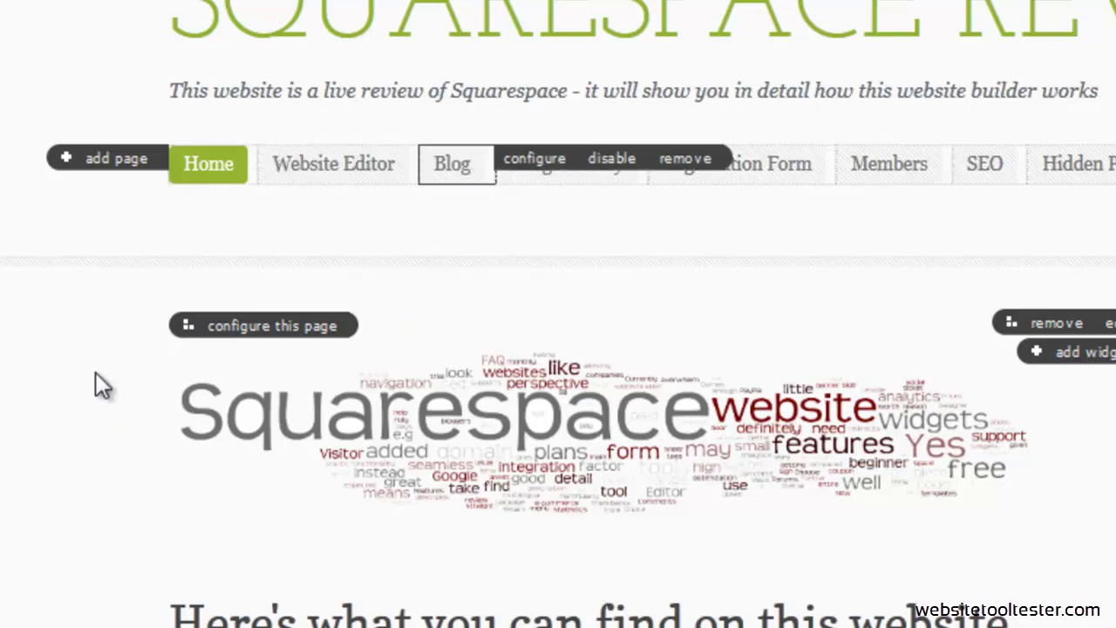
click(122, 159)
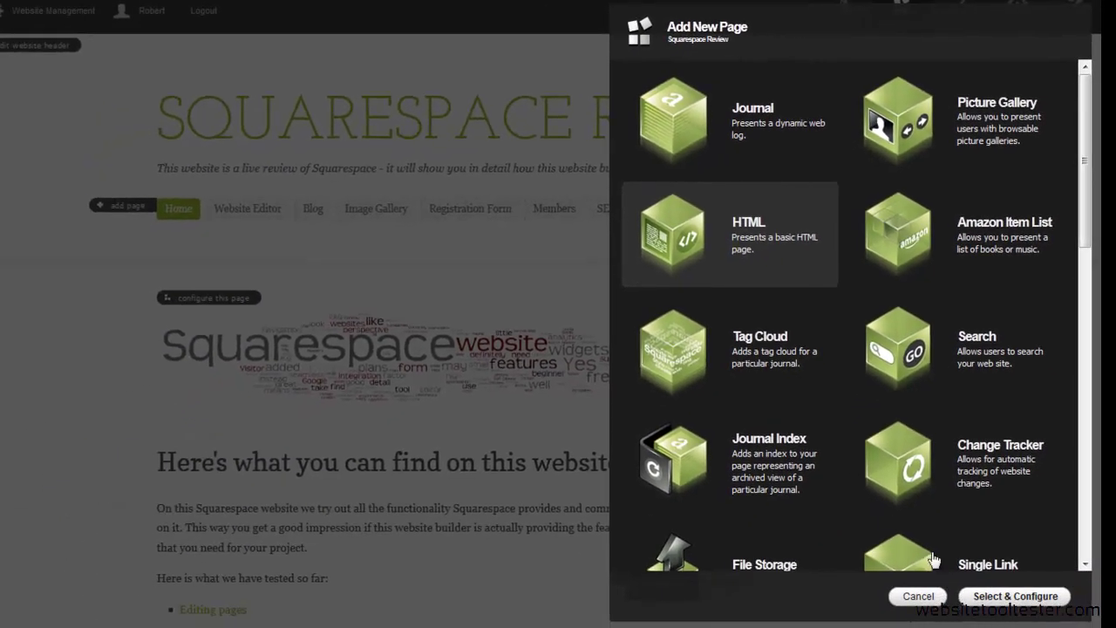
click(926, 601)
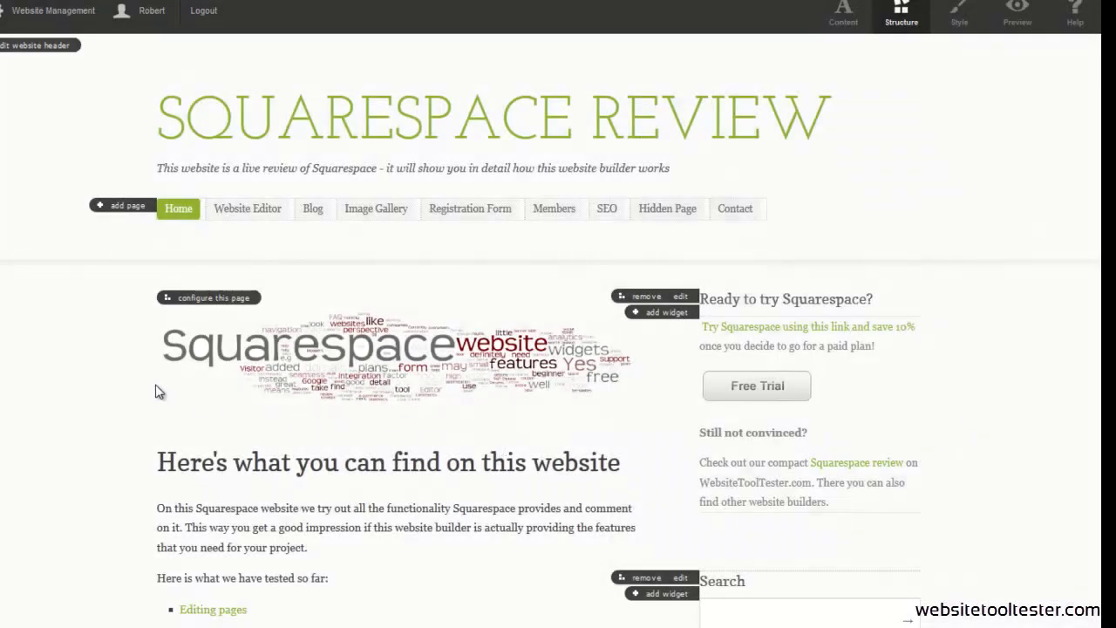
- Open the home page's configuration and examine its page title, URL identifier and description settings
click(213, 298)
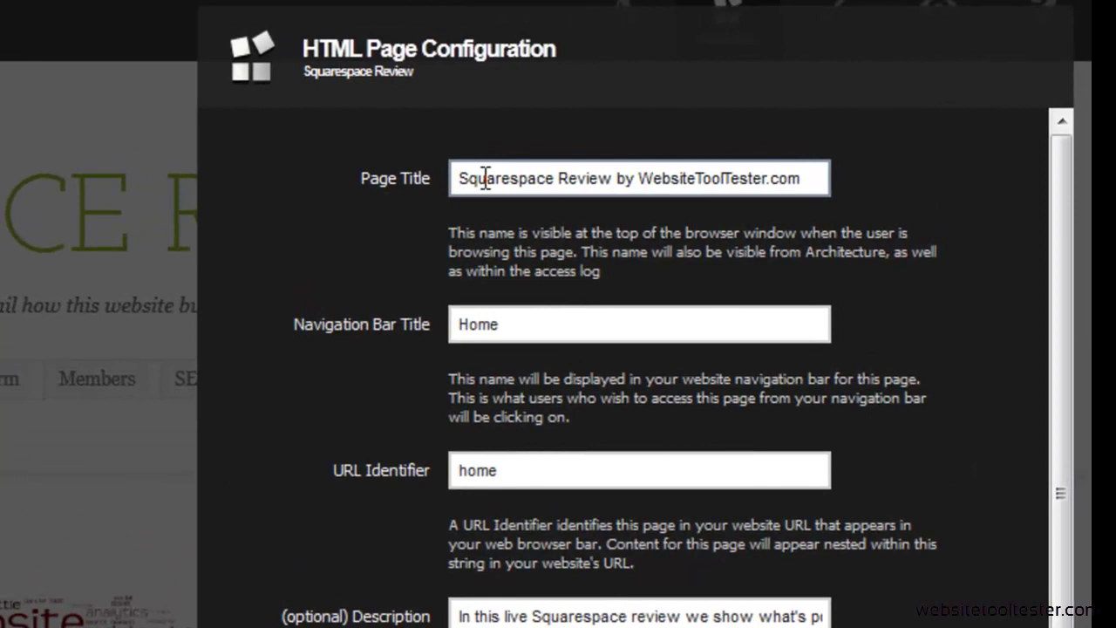
drag(485, 178, 803, 178)
click(802, 178)
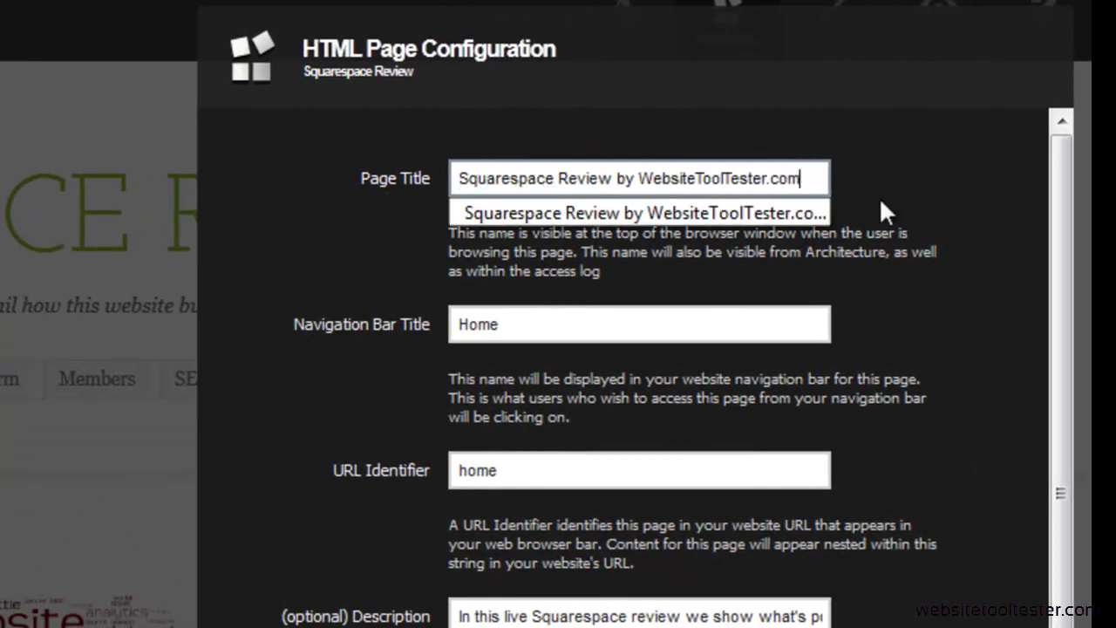
click(534, 475)
click(510, 616)
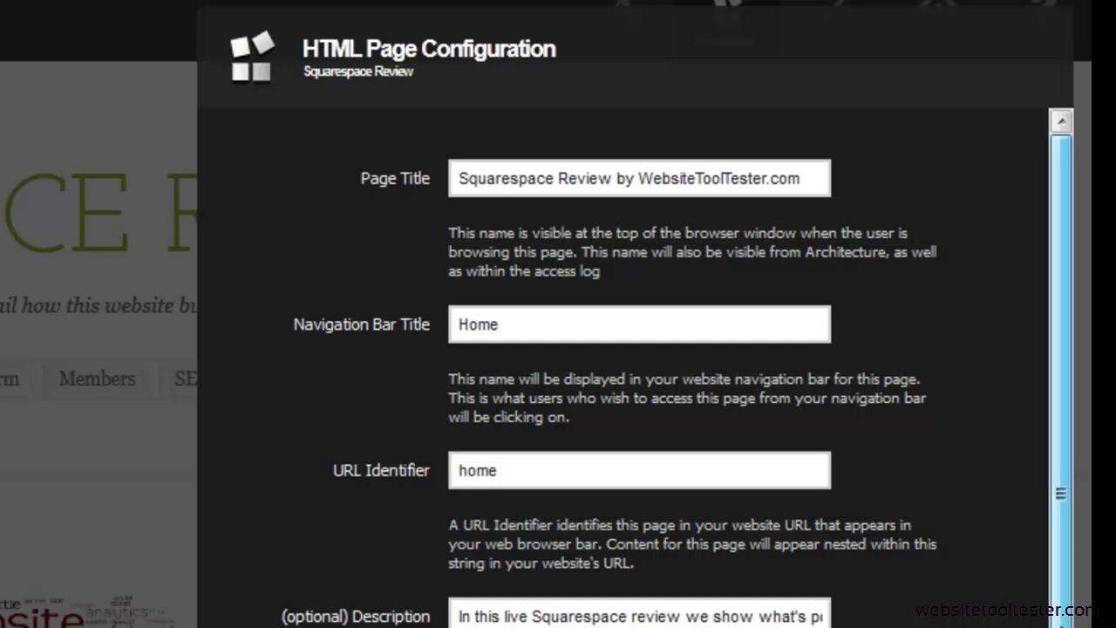
- Look through the home page's style override choices and close the configuration without saving
scroll(623, 367, down, 3)
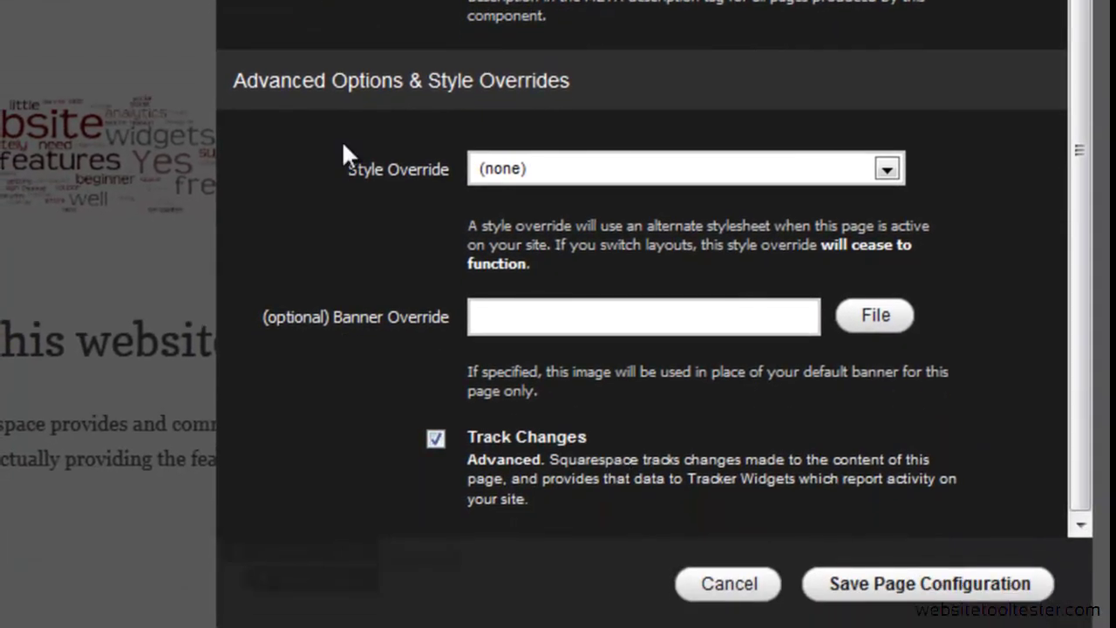
click(887, 169)
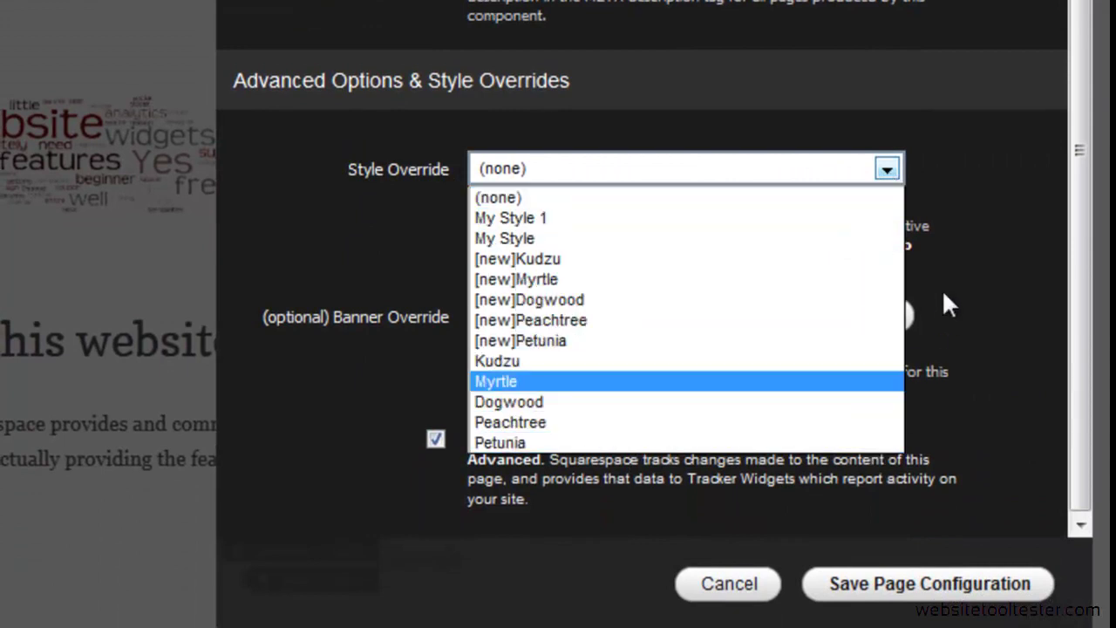
click(983, 209)
click(968, 232)
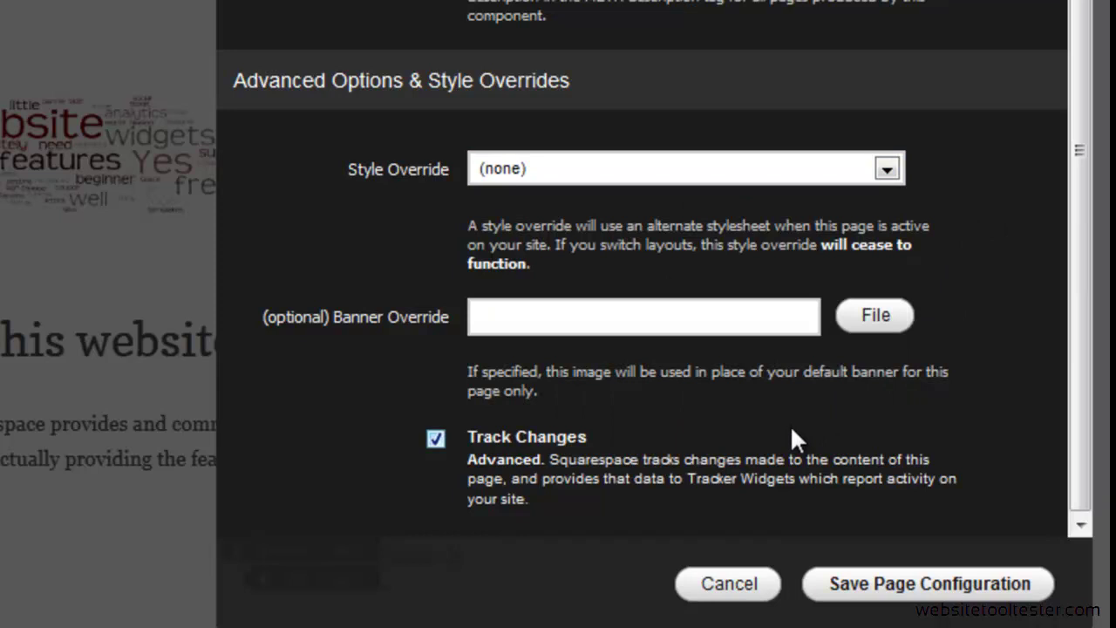
click(726, 586)
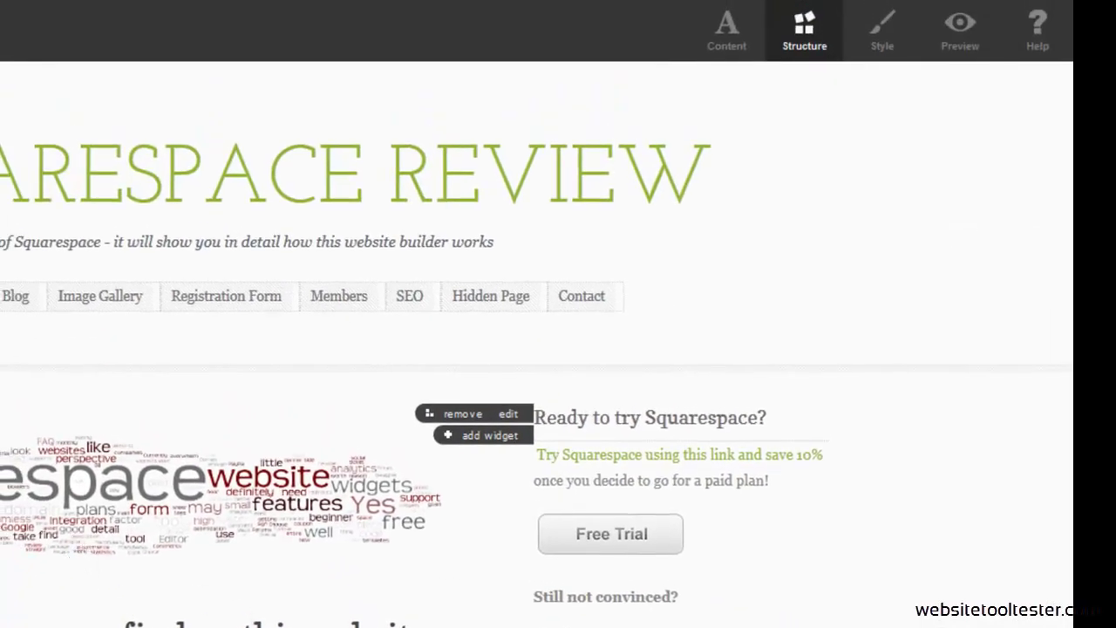
- Switch to style editing and browse the full range of available site templates
click(880, 33)
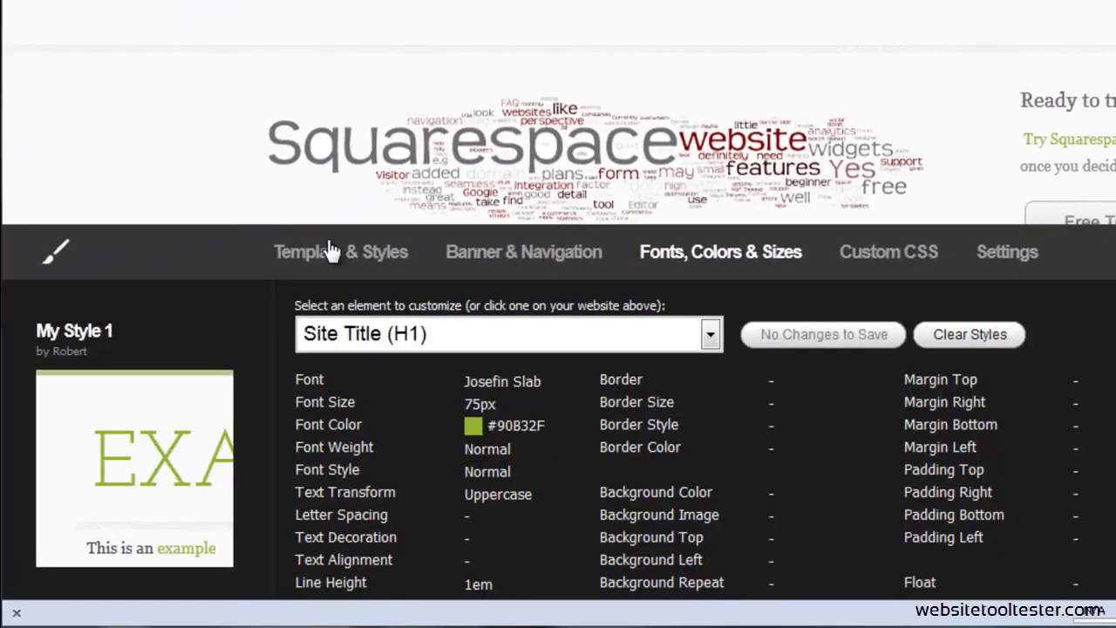
click(323, 259)
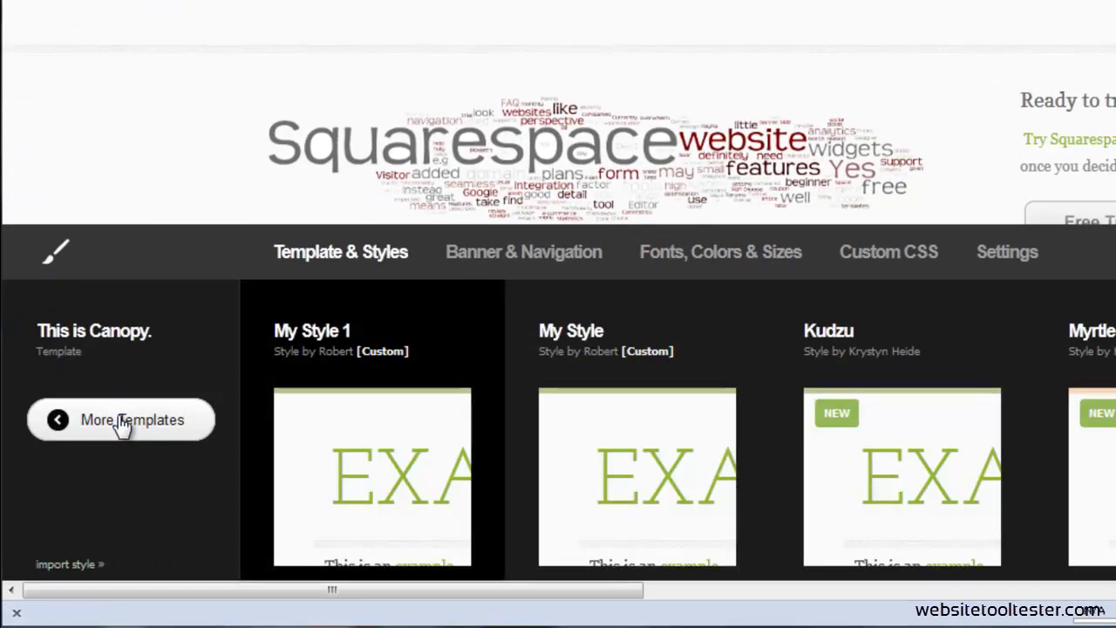
click(122, 421)
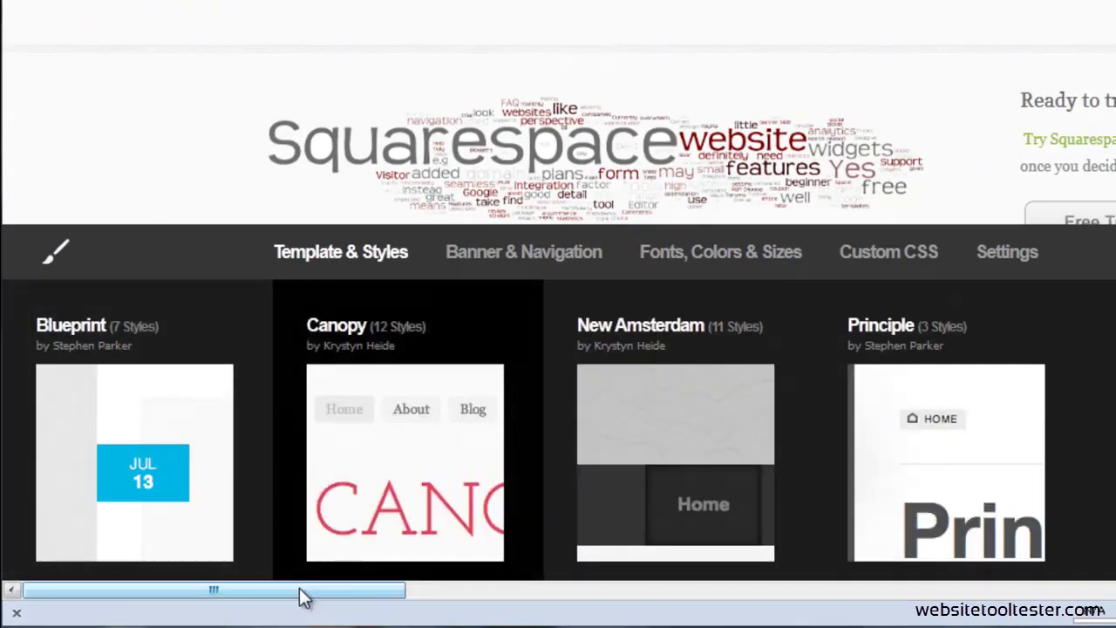
drag(302, 599, 529, 613)
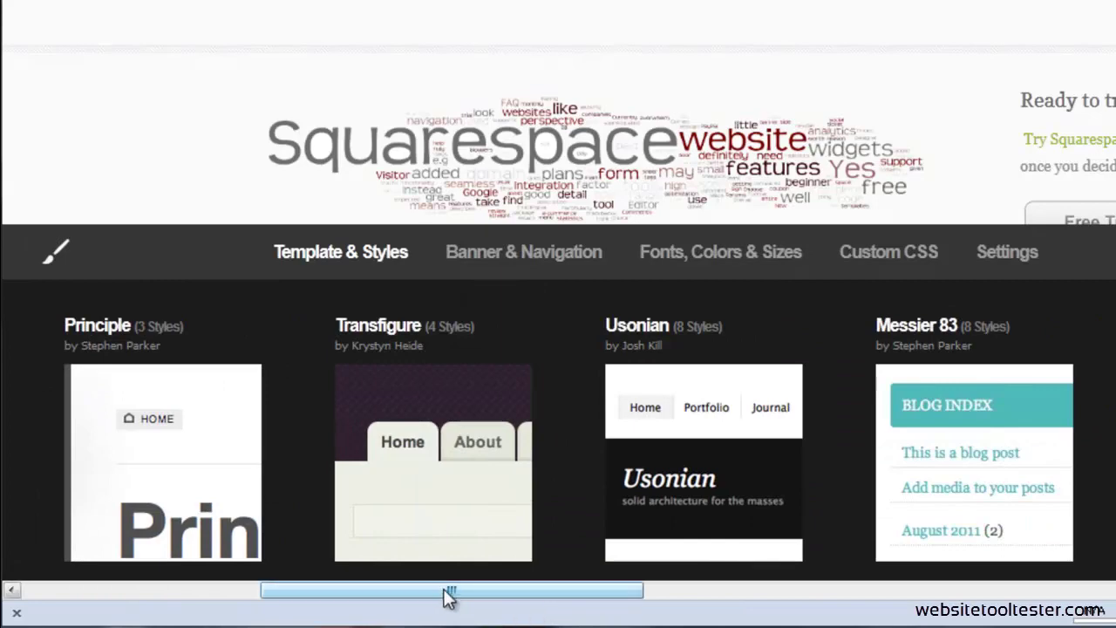
drag(431, 595, 1112, 611)
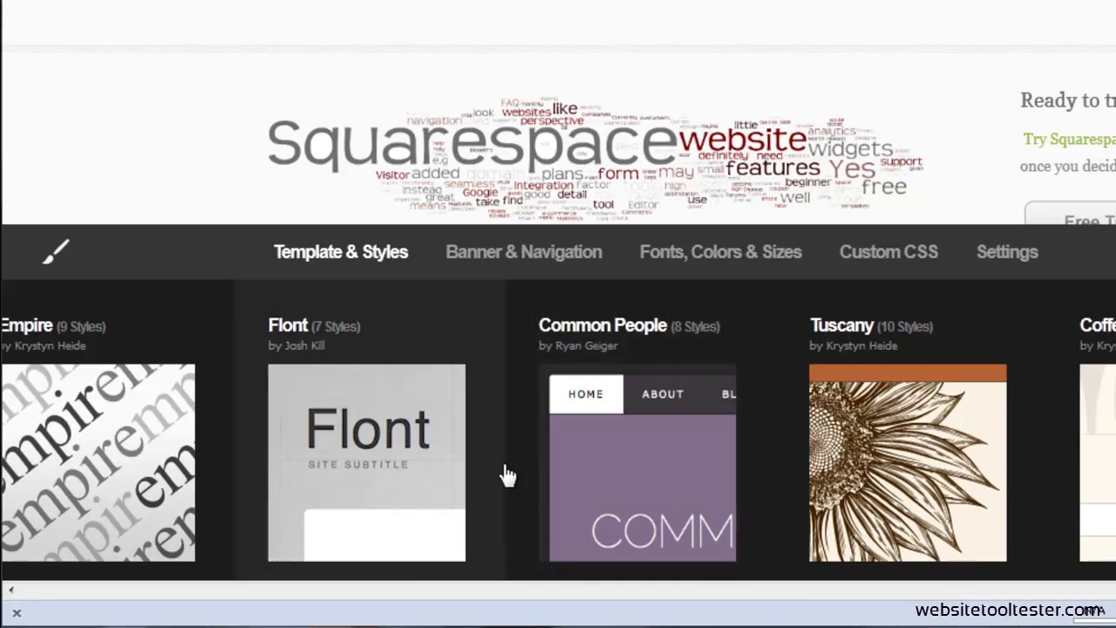
- Try the horizontal navigation above the banner and the two-column layout with the navigation bar left of content
click(540, 258)
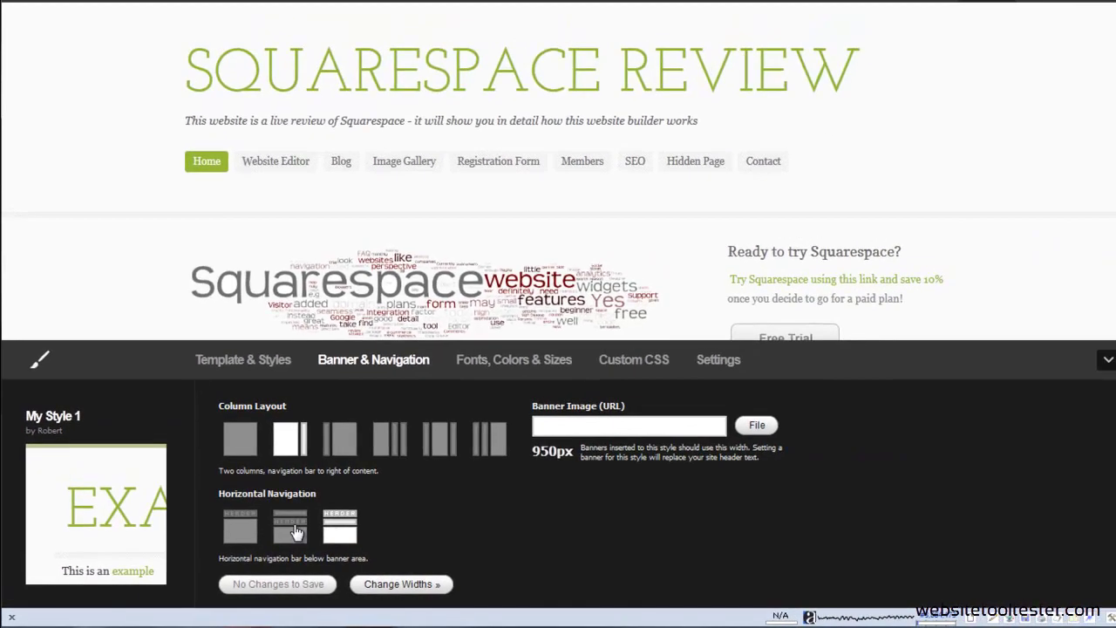
click(411, 488)
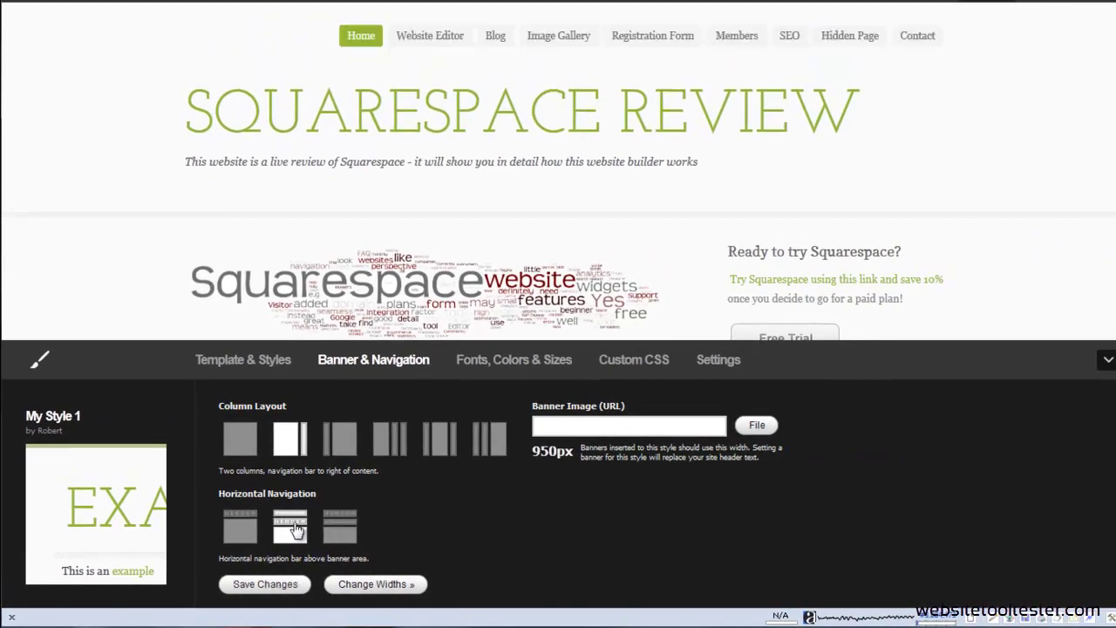
click(342, 532)
click(342, 445)
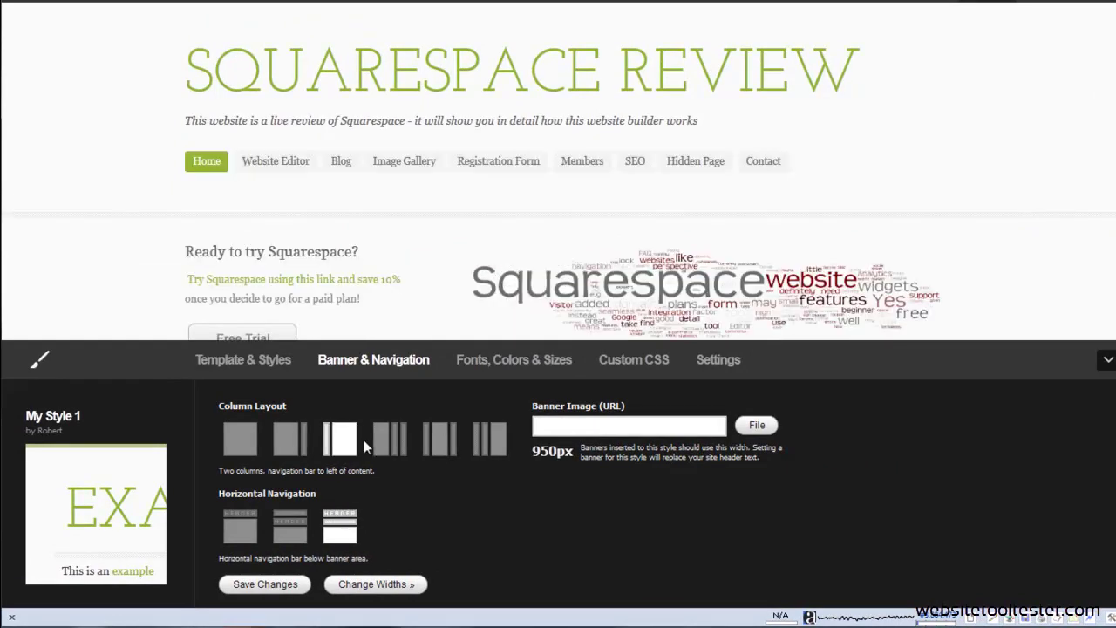
click(404, 451)
- Try narrowing the site's content width to 574px
click(356, 586)
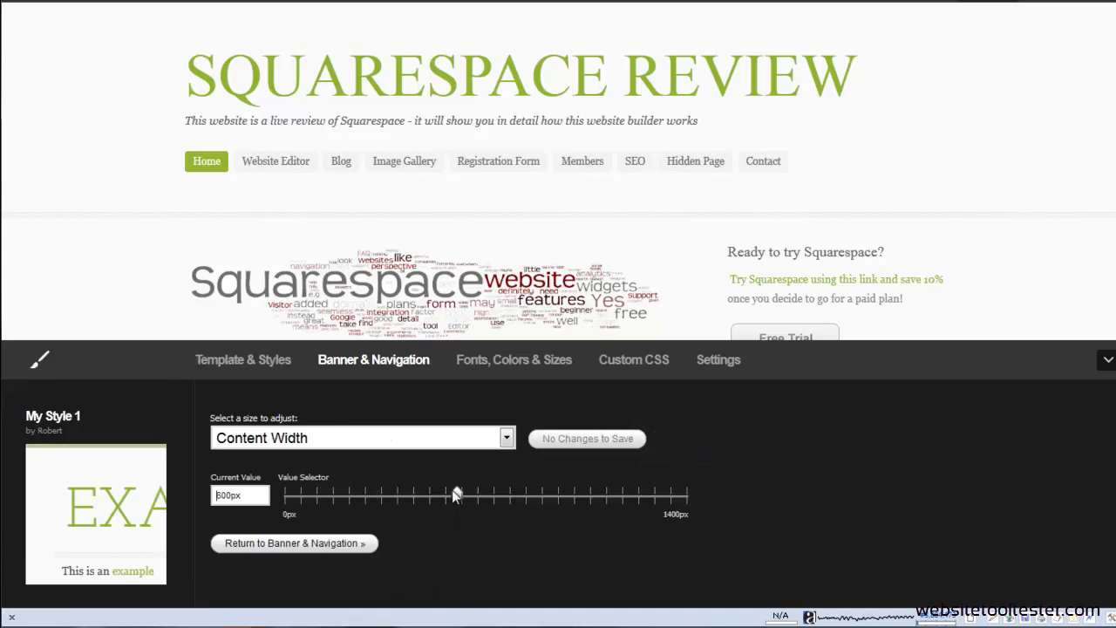
drag(453, 491, 515, 500)
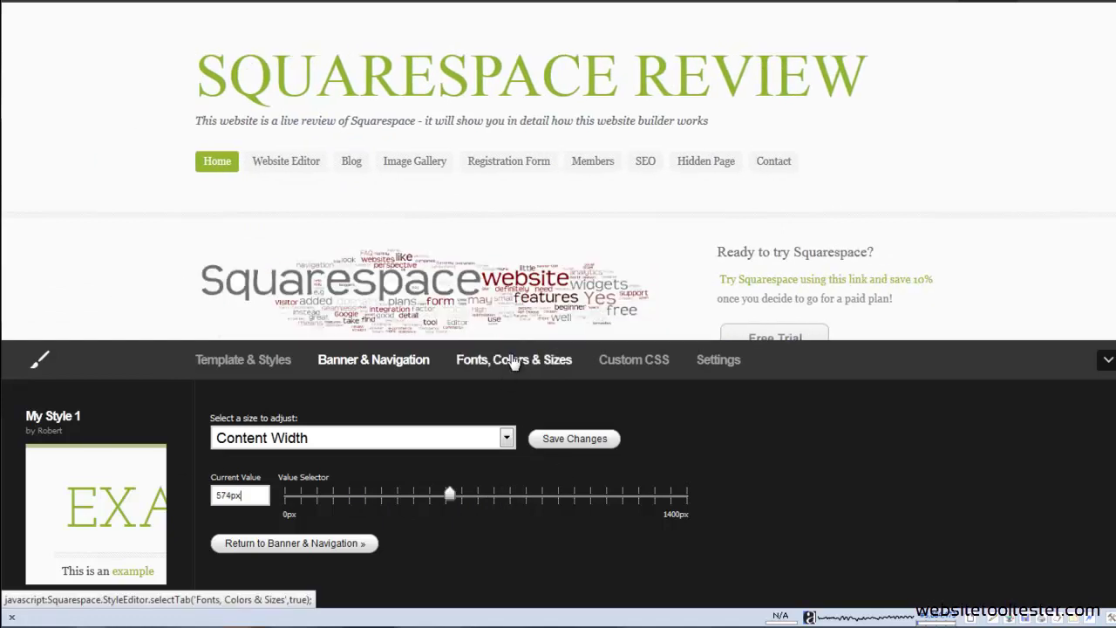
- Try a border size of up to 8px on the Site Title (H1), then clear the border value
click(513, 360)
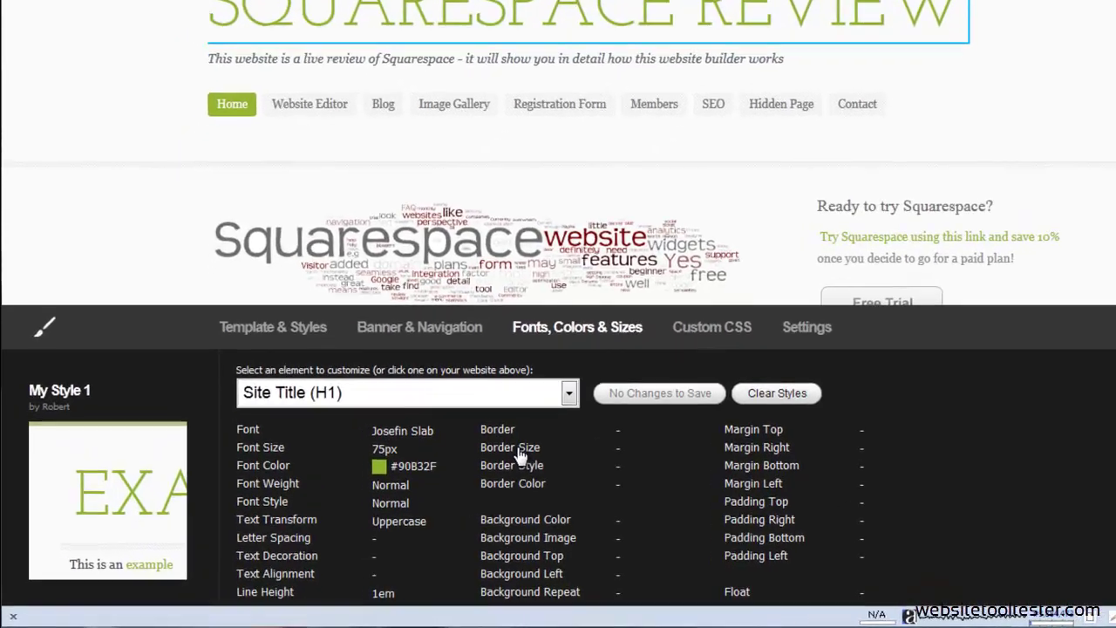
click(462, 473)
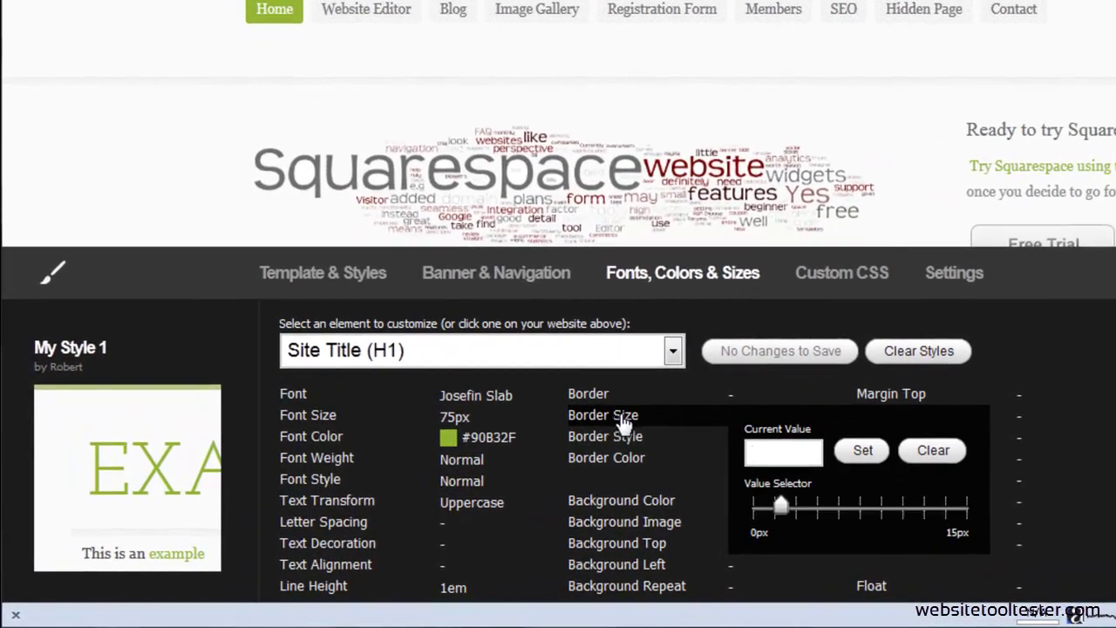
drag(789, 509, 793, 505)
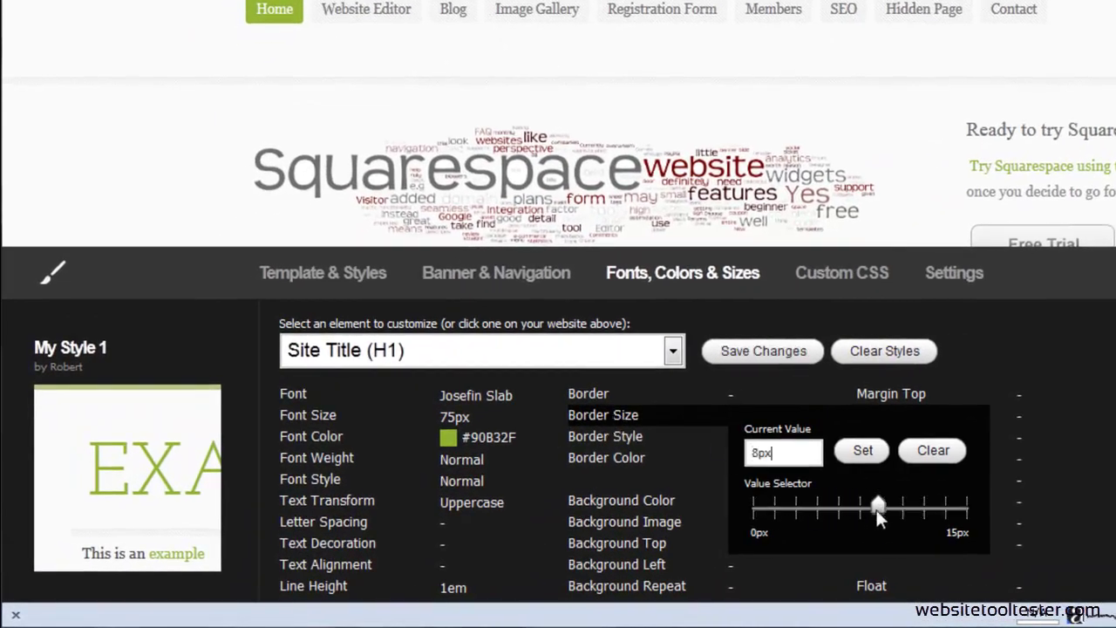
drag(879, 516, 757, 512)
click(938, 454)
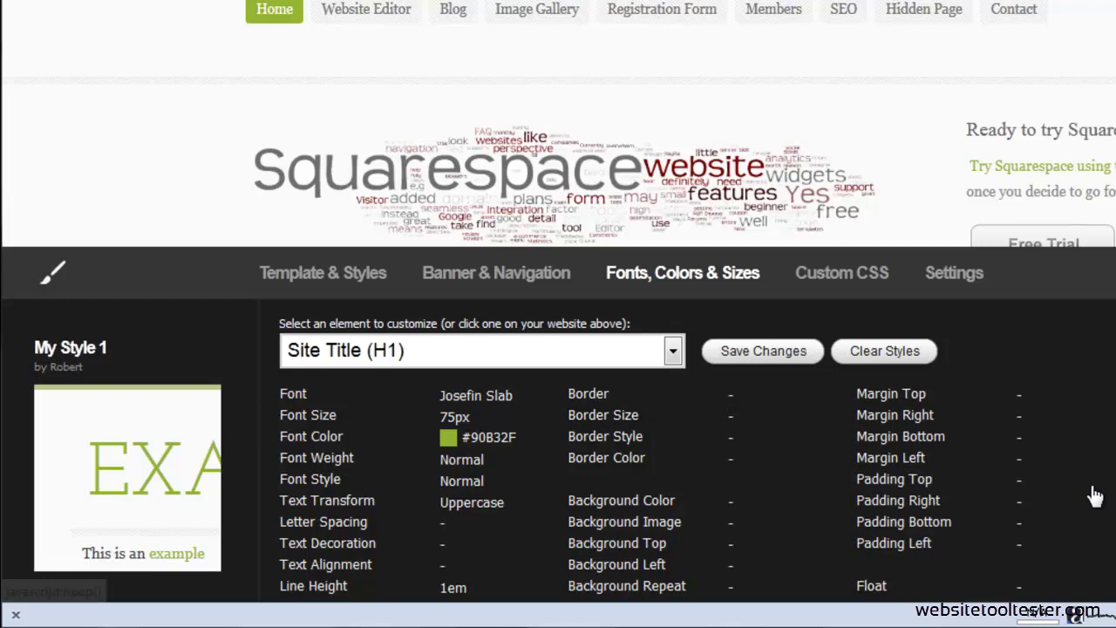
- Open the site title's left margin setting, then leave style editing and switch the site to preview mode
click(907, 457)
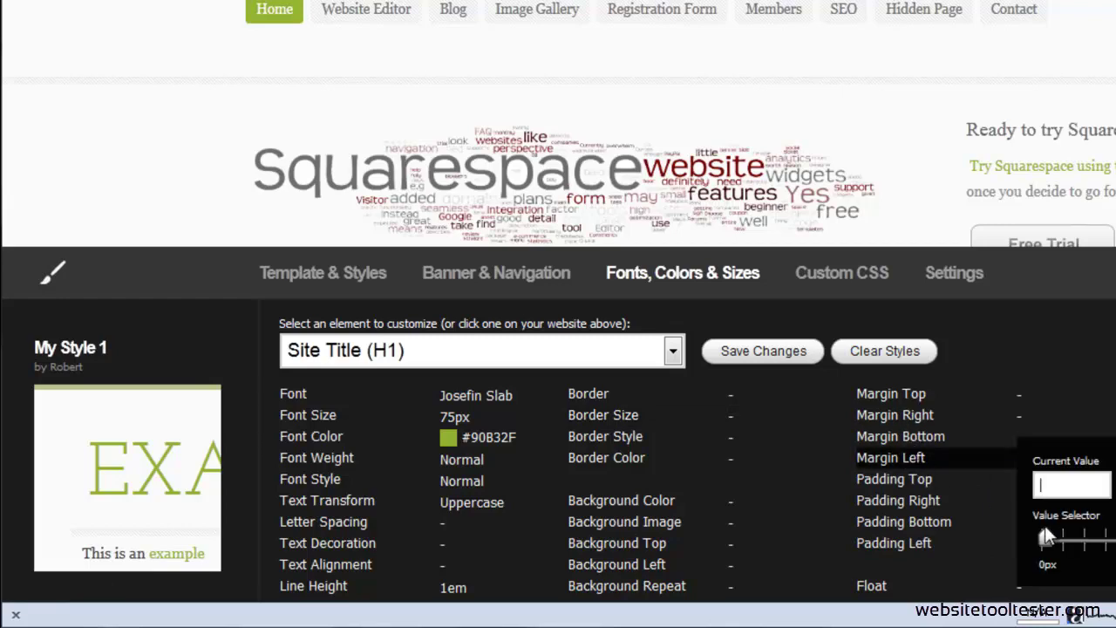
click(1044, 532)
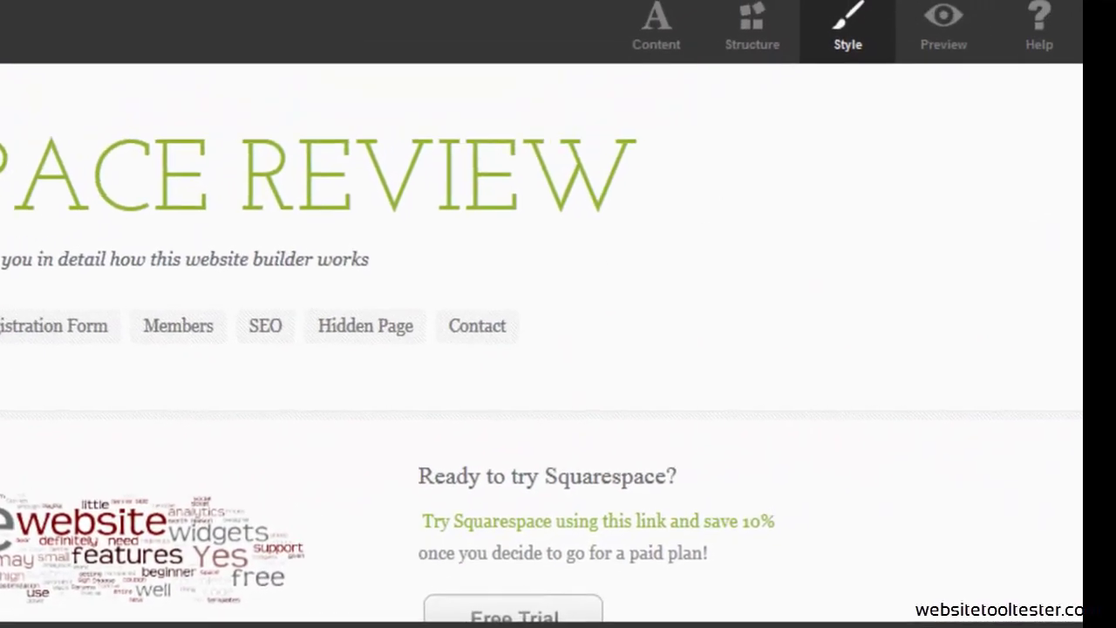
click(972, 38)
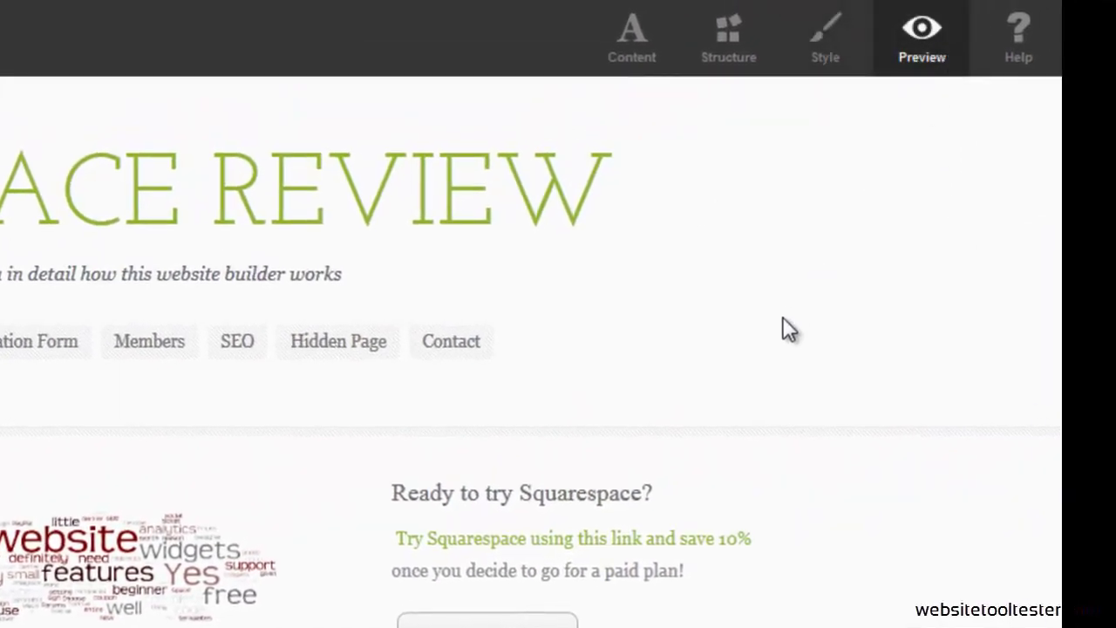
- Look through the previewed home page, from the site title down to the section on who created the website
scroll(550, 418, down, 1)
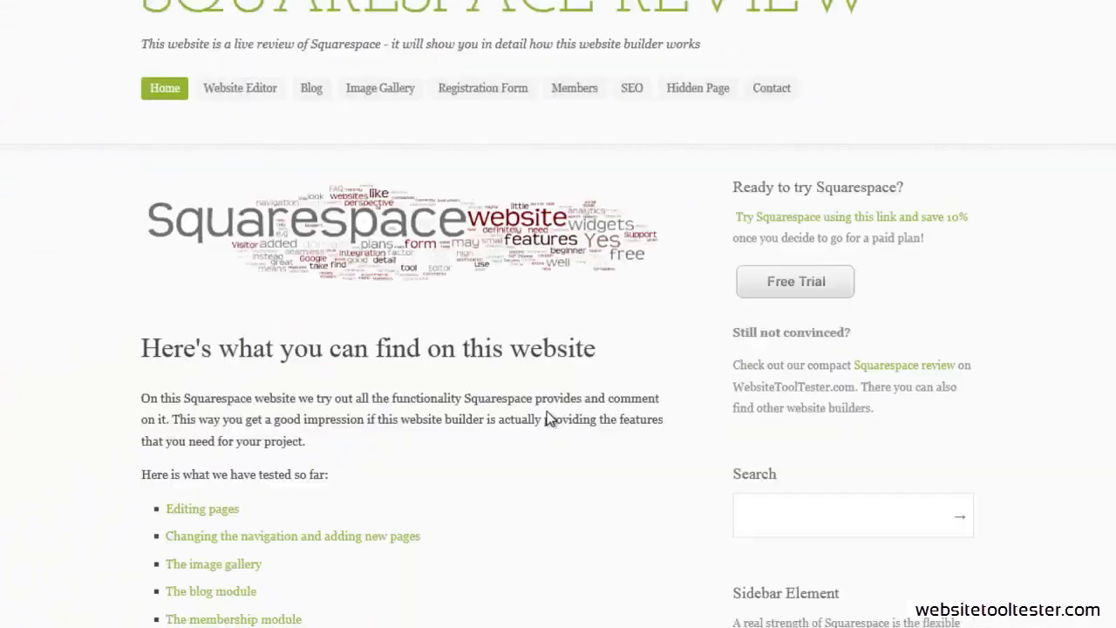
scroll(549, 418, down, 5)
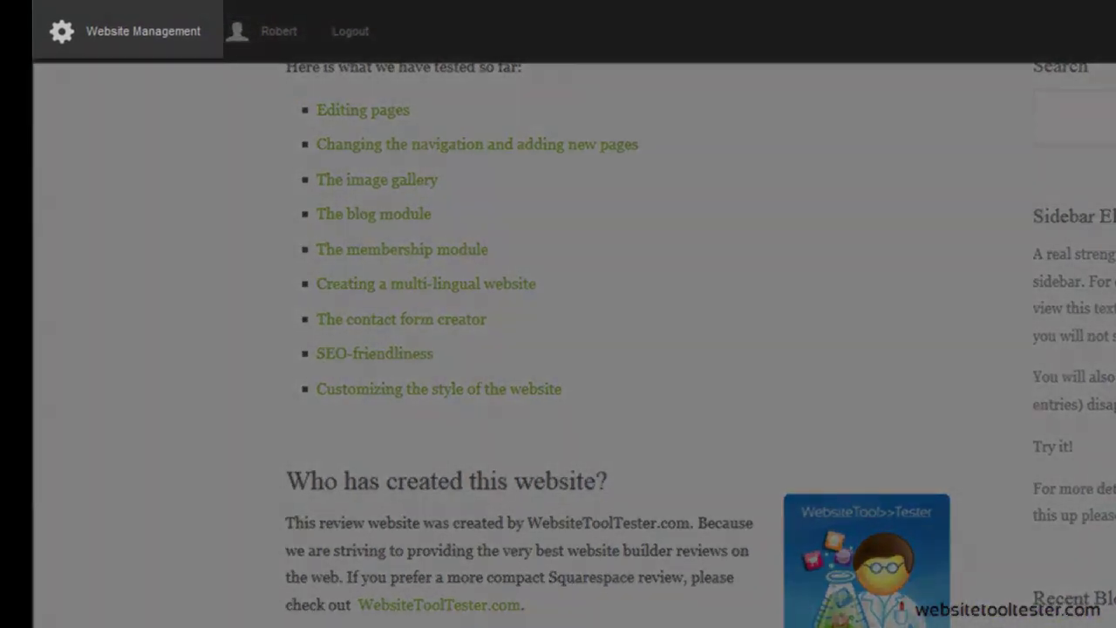
scroll(558, 349, up, 5)
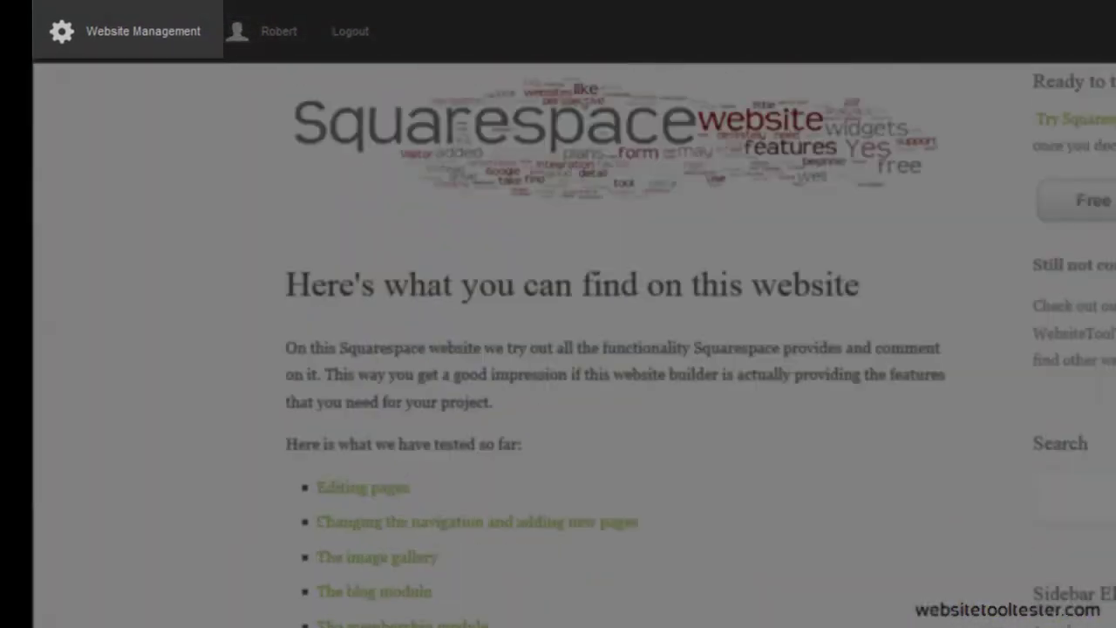
scroll(559, 349, up, 4)
- Open the website management overview and review its traffic chart, top referrers, keywords and content statistics
click(137, 35)
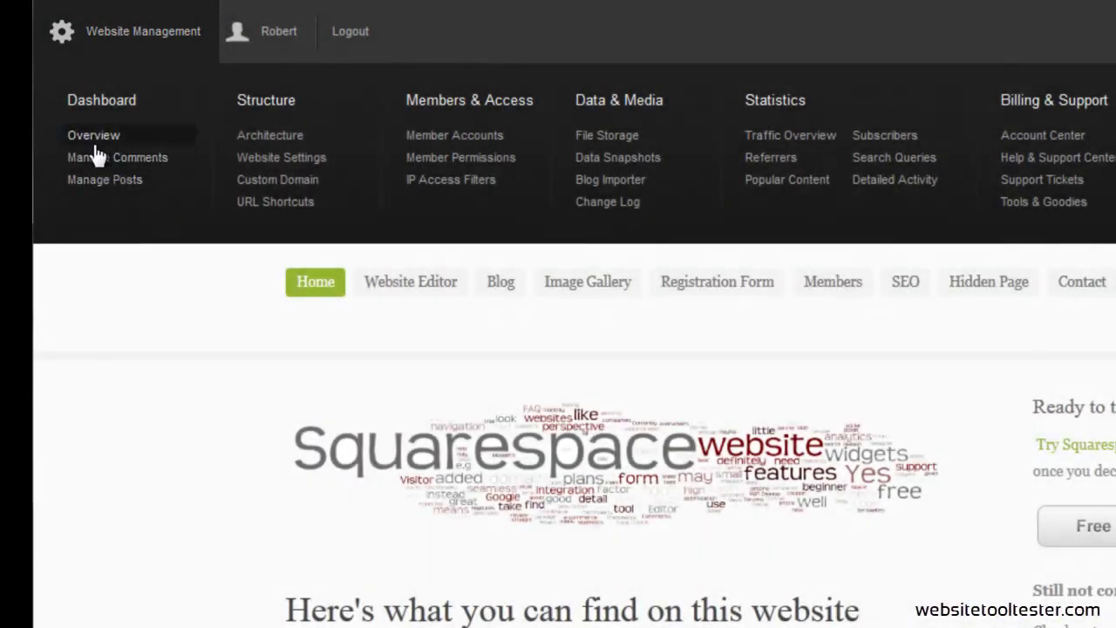
click(94, 136)
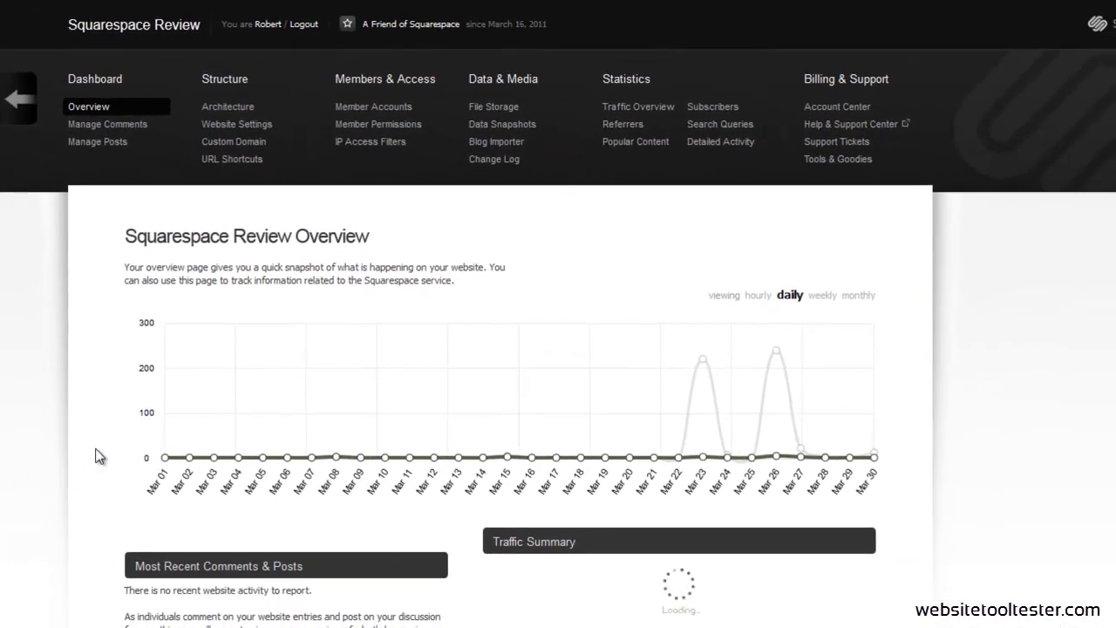
scroll(77, 473, down, 5)
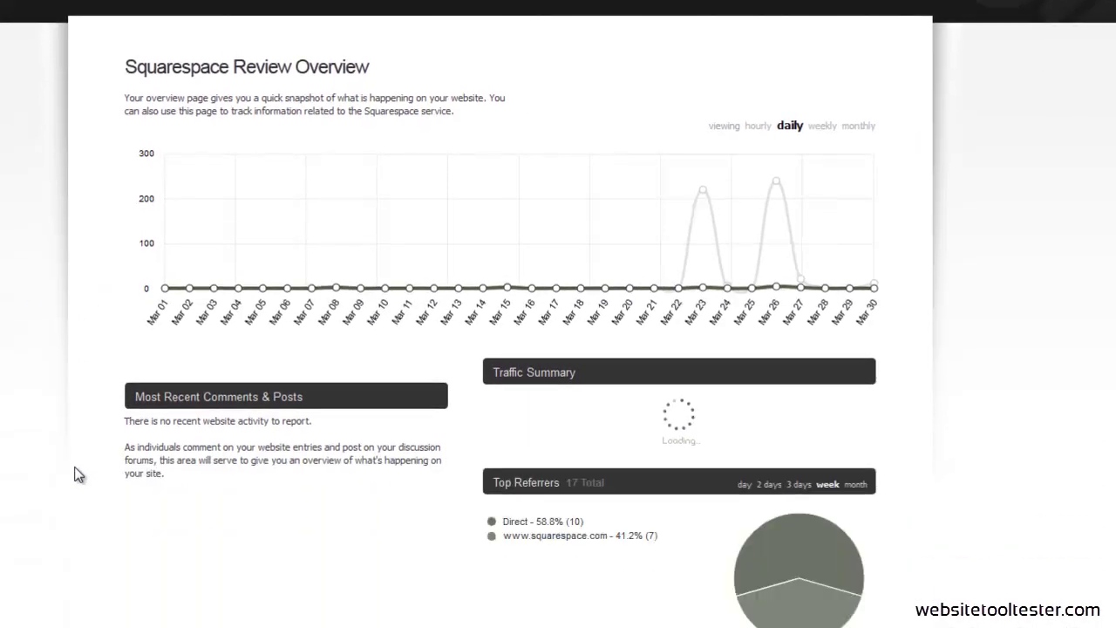
scroll(77, 474, down, 5)
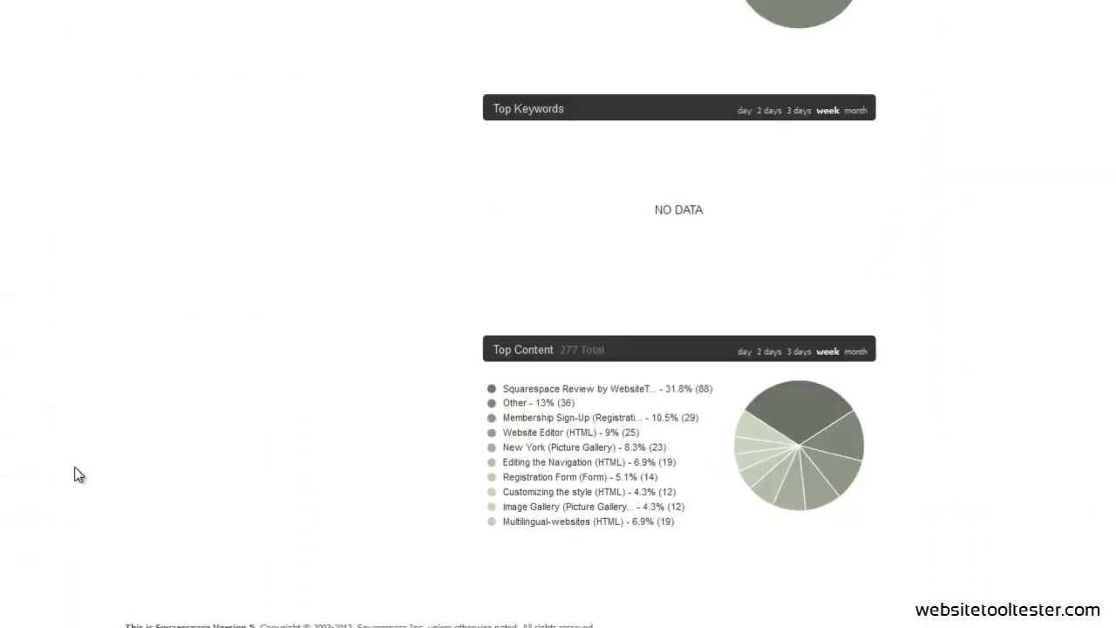
scroll(77, 474, up, 10)
- Open the site's Architecture page and examine the sections, pages and widgets in both sidebars
click(225, 97)
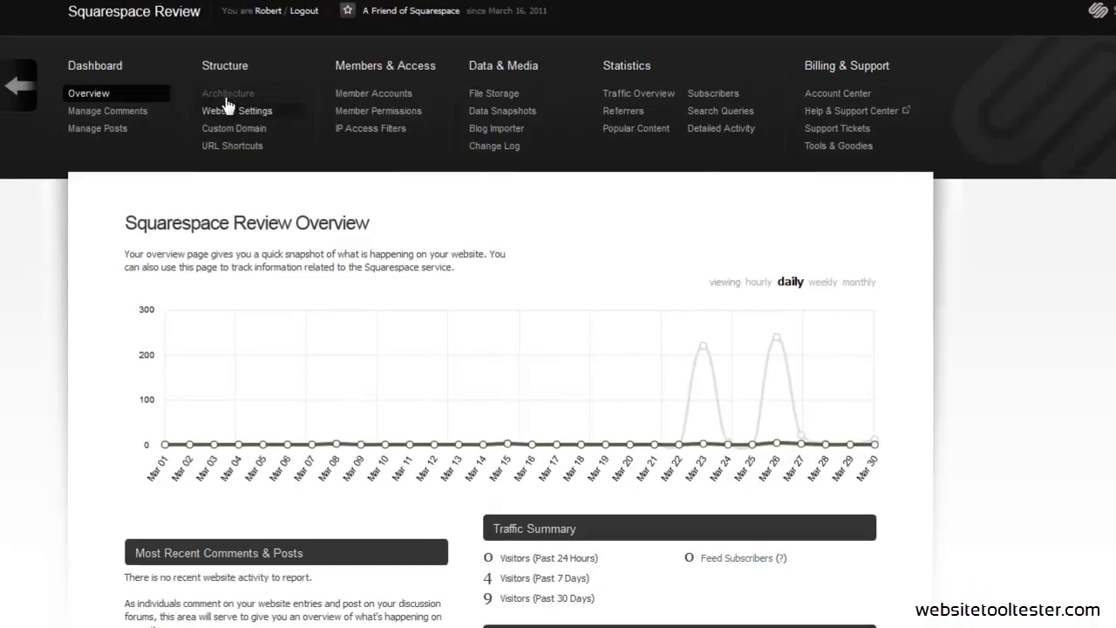
scroll(145, 349, down, 1)
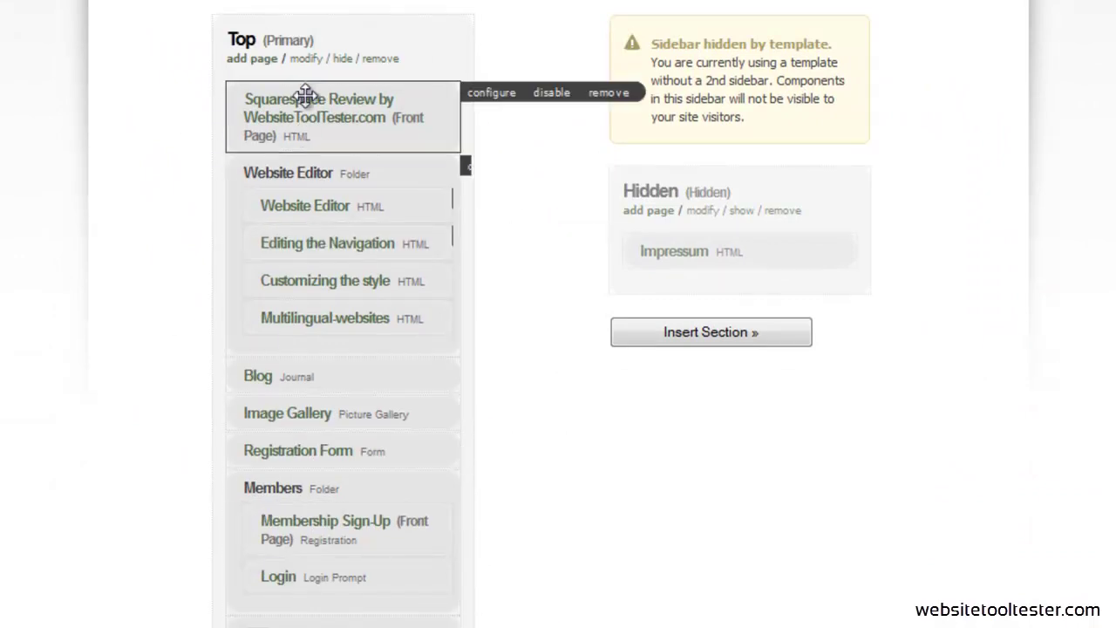
scroll(132, 316, down, 10)
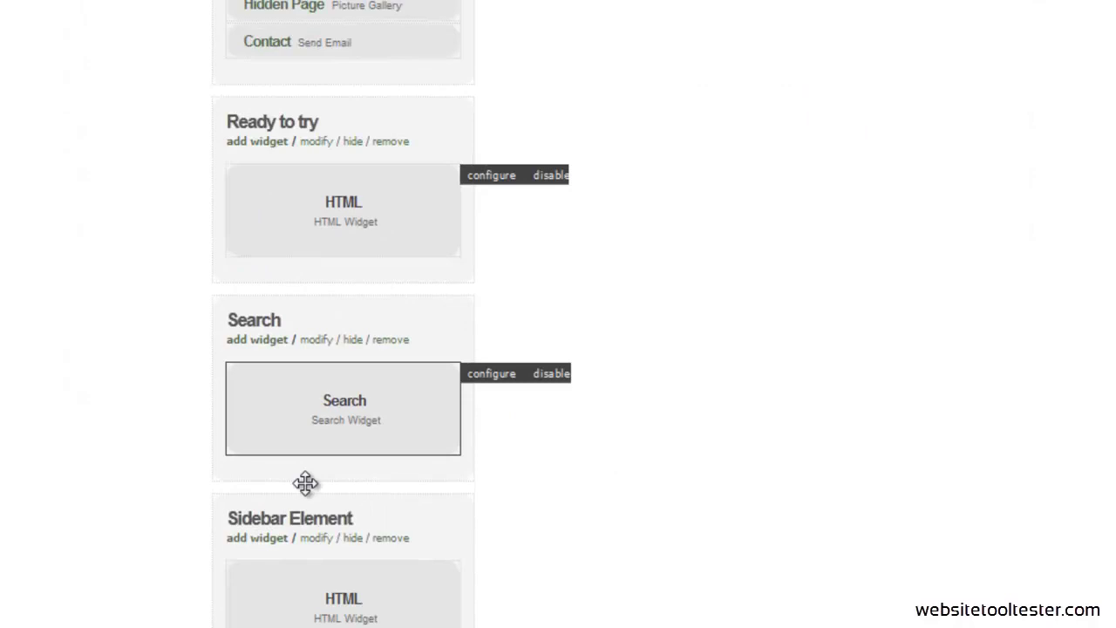
scroll(654, 409, down, 2)
scroll(643, 433, up, 10)
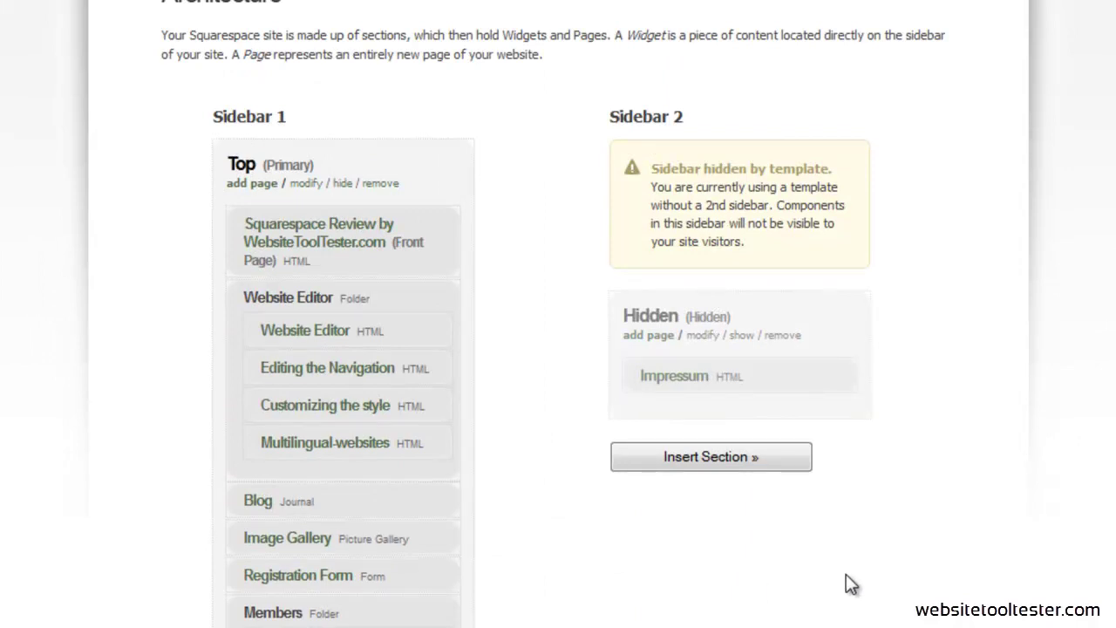
scroll(846, 574, up, 2)
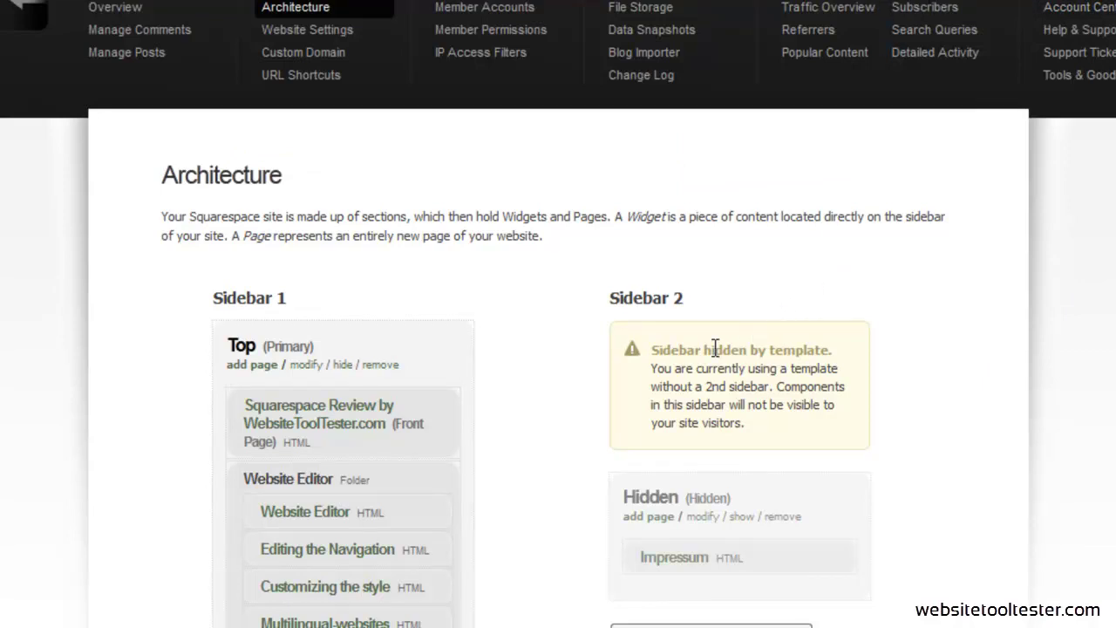
scroll(518, 375, down, 2)
- Try to move a page further down within the Website Editor folder of the Top section
mouse_move(355, 349)
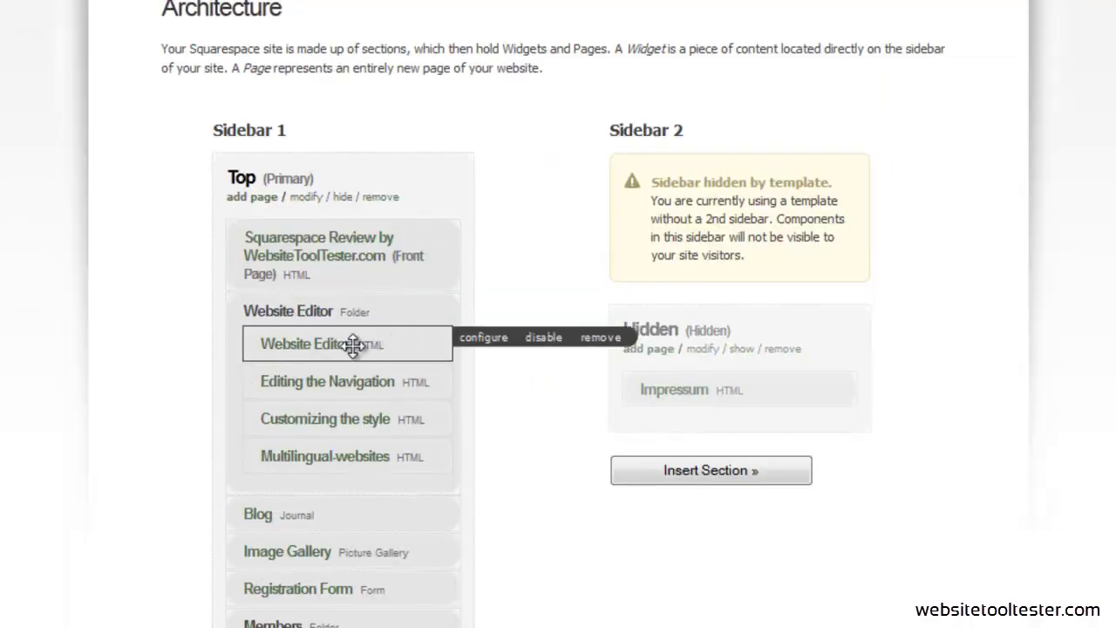
drag(323, 363, 340, 421)
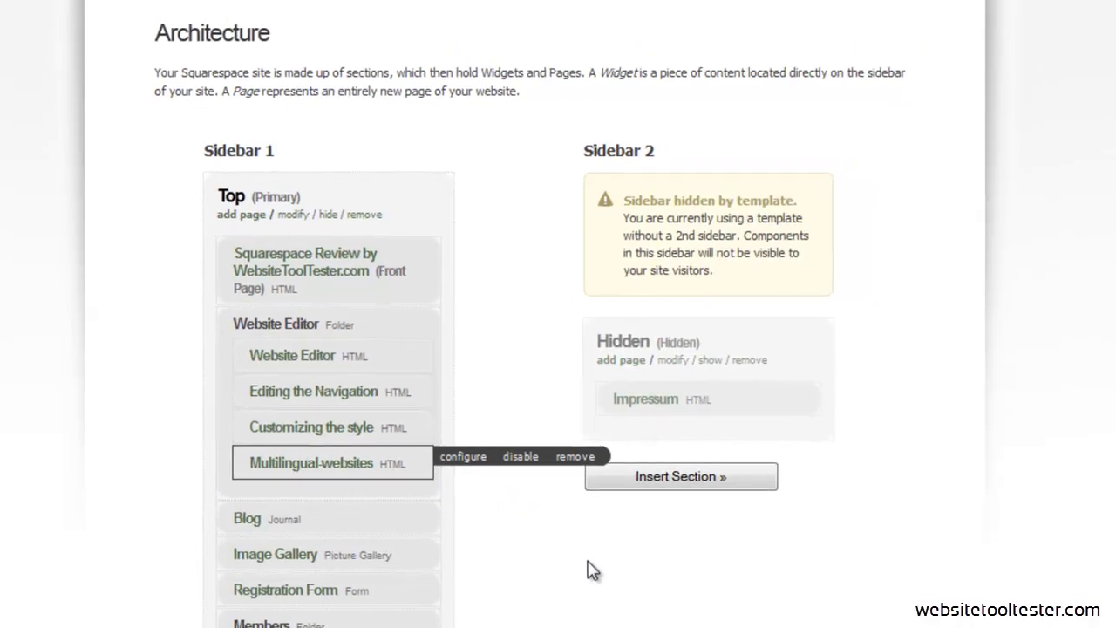
scroll(575, 510, up, 3)
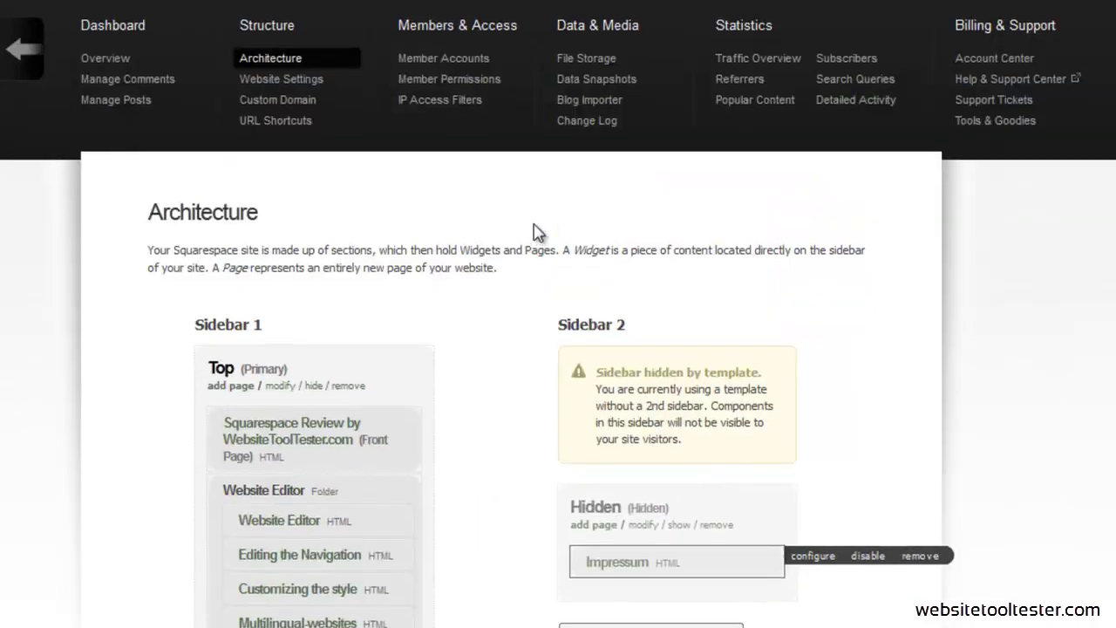
- View the site's member accounts and open the Member Permissions table
click(430, 61)
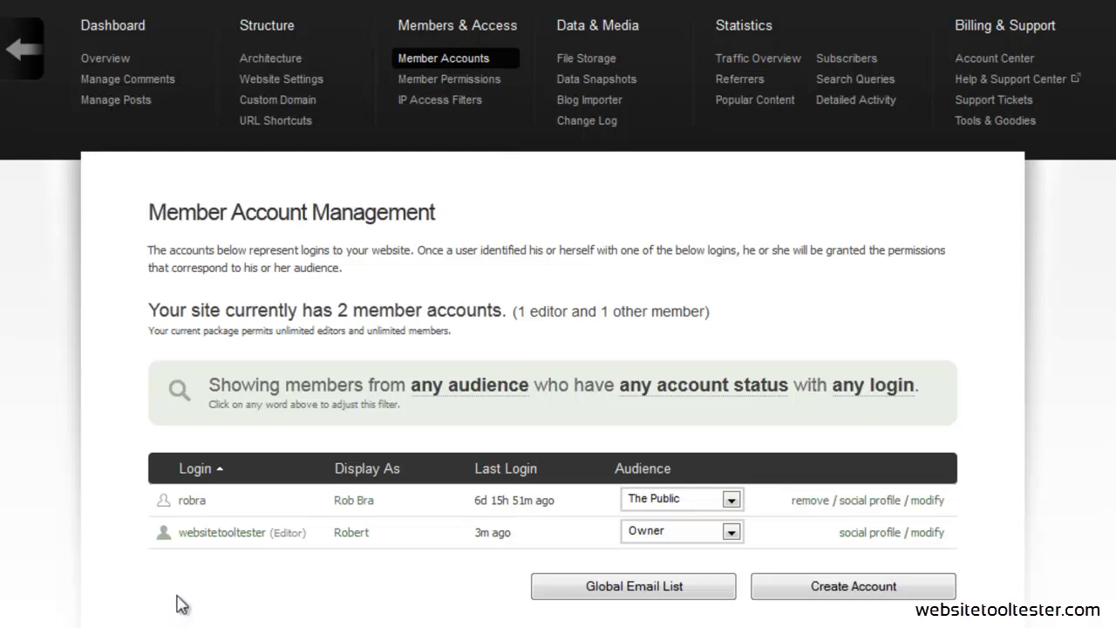
click(447, 81)
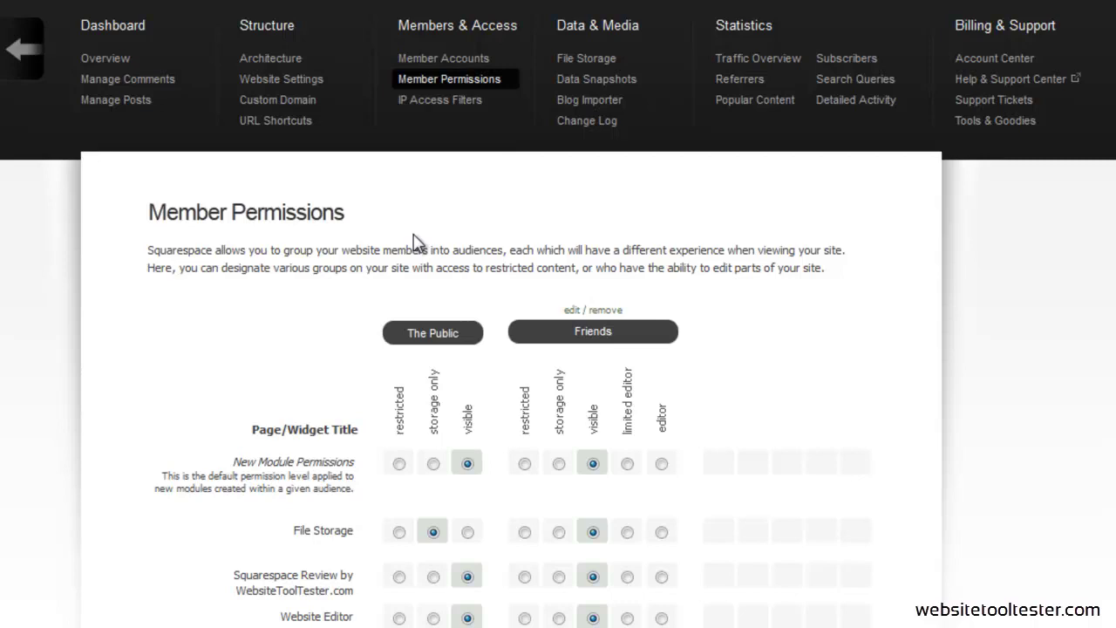
scroll(222, 406, down, 1)
scroll(220, 406, down, 3)
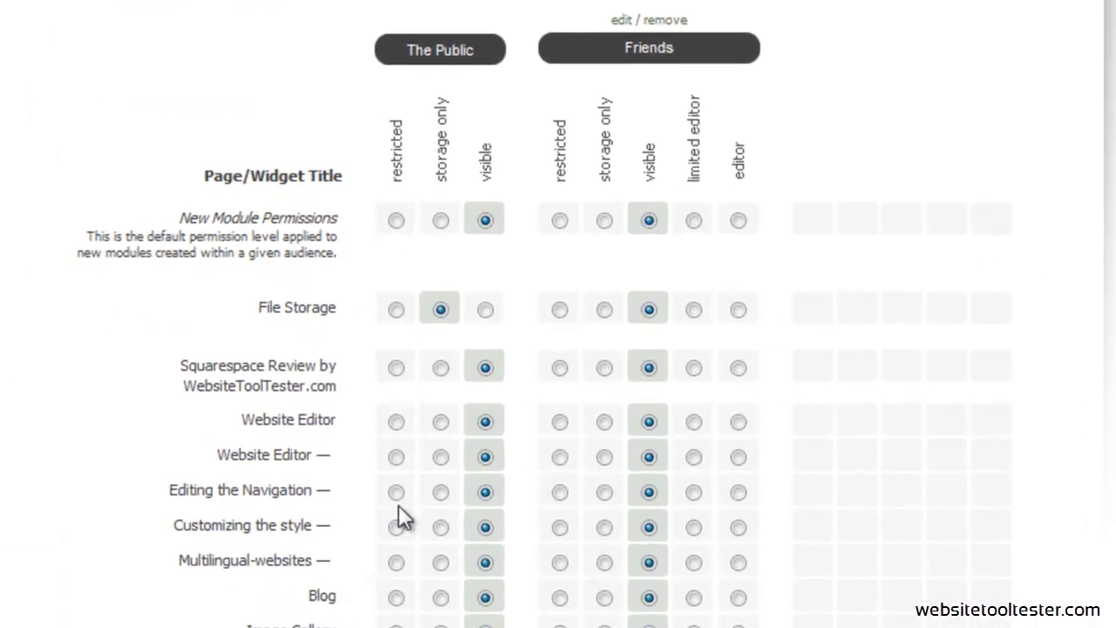
- Set The Public's permission to storage only for Editing the Navigation, Customizing the style and Multilingual-websites, and review the remaining page and widget permissions
click(440, 491)
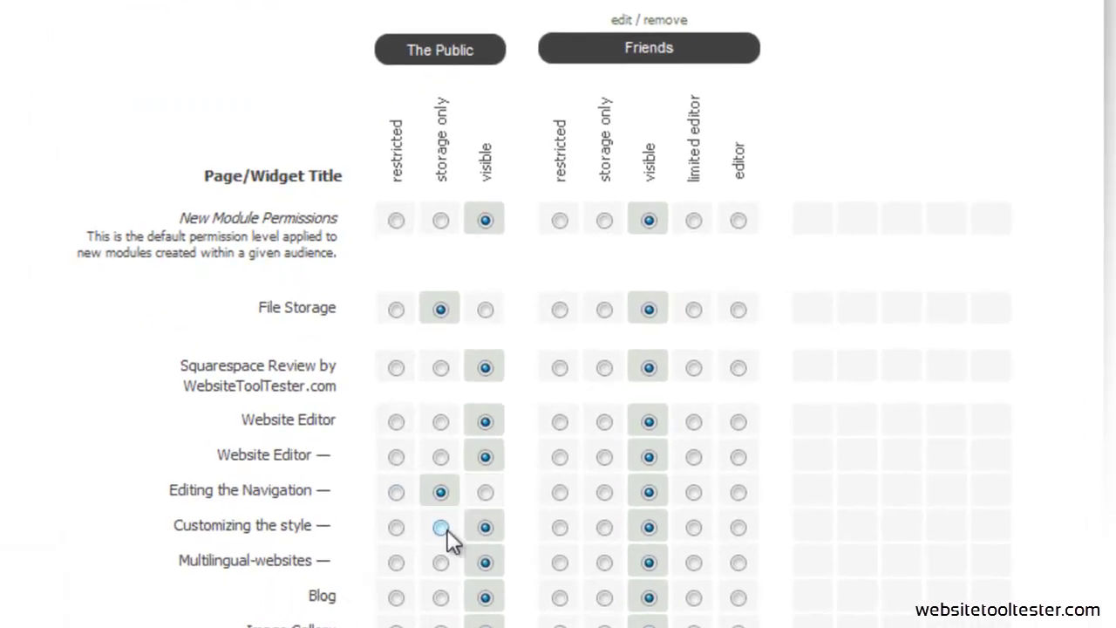
click(441, 528)
click(442, 564)
scroll(443, 566, down, 4)
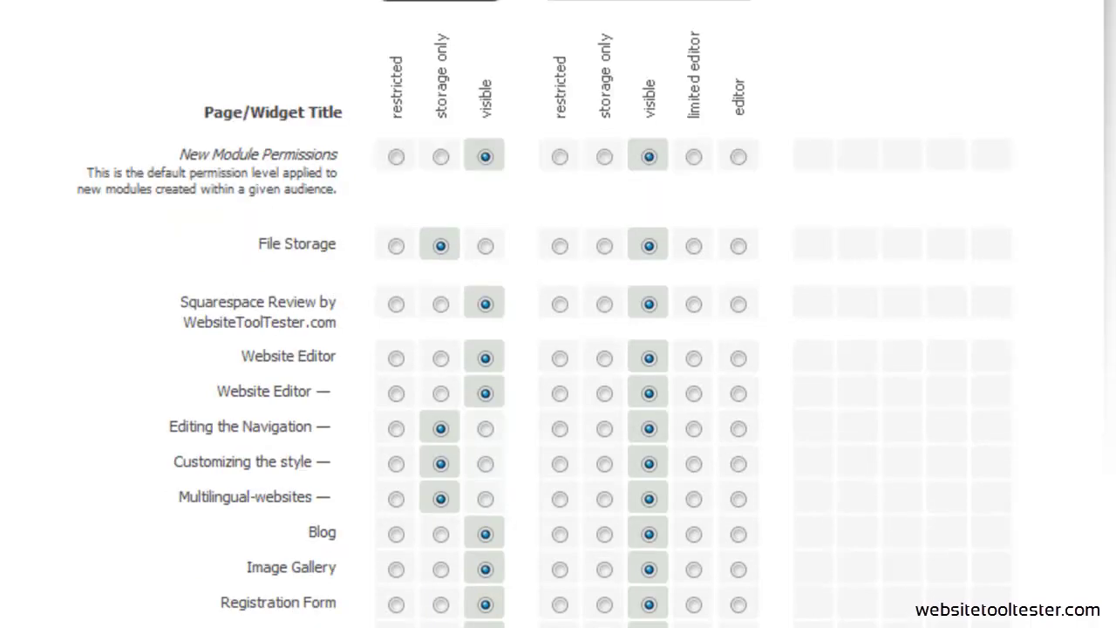
scroll(558, 314, down, 2)
scroll(558, 314, down, 2)
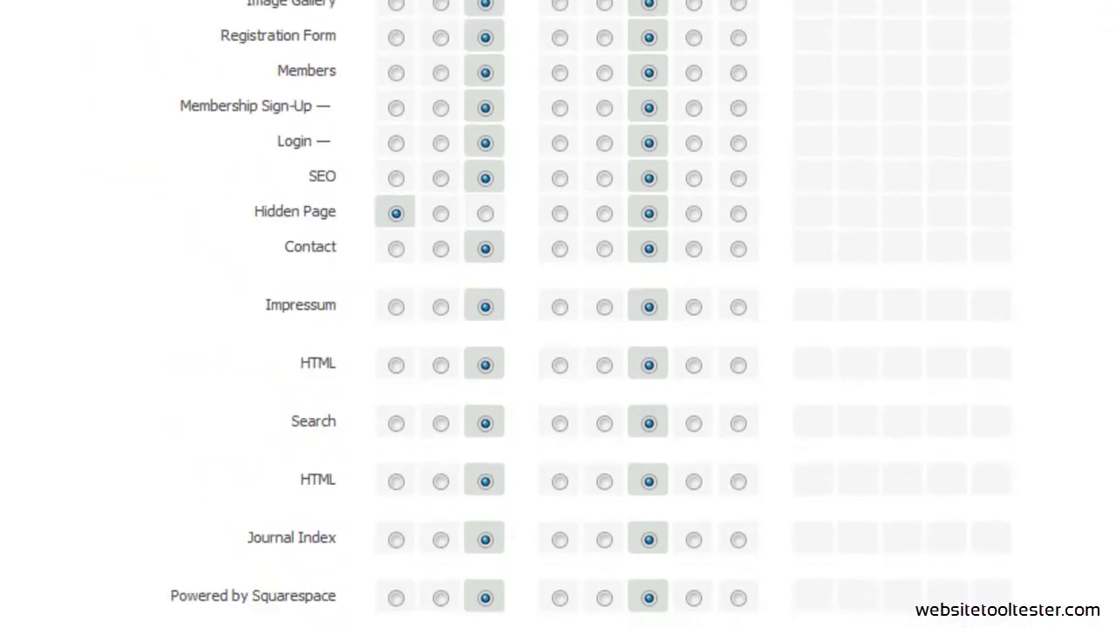
scroll(559, 314, up, 10)
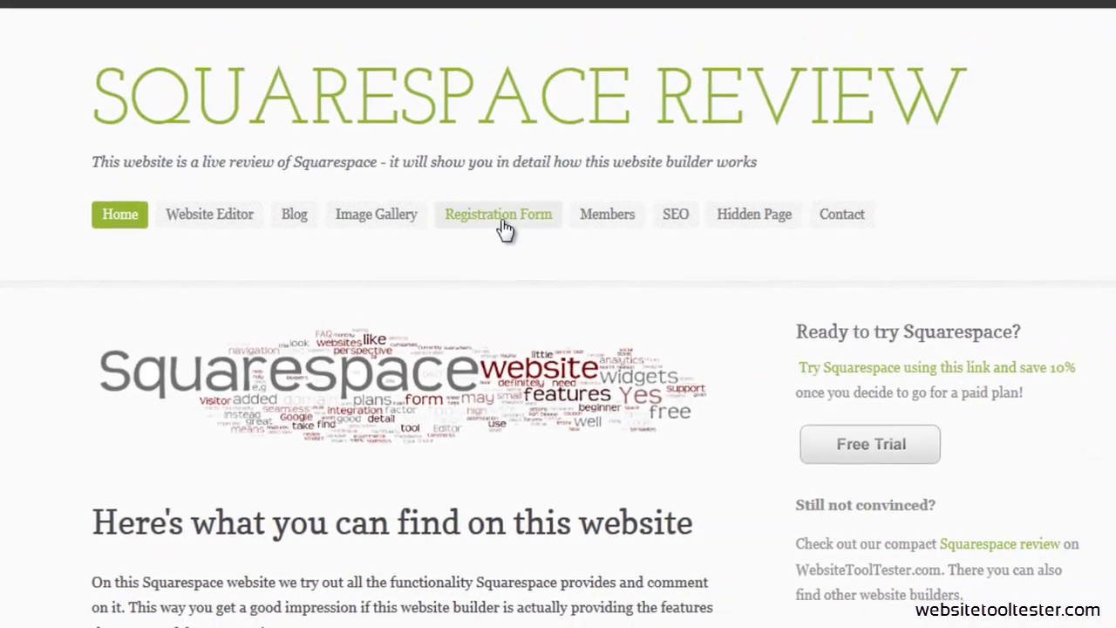
- Open the membership sign-up page from the Members section and look through its description and form
mouse_move(608, 225)
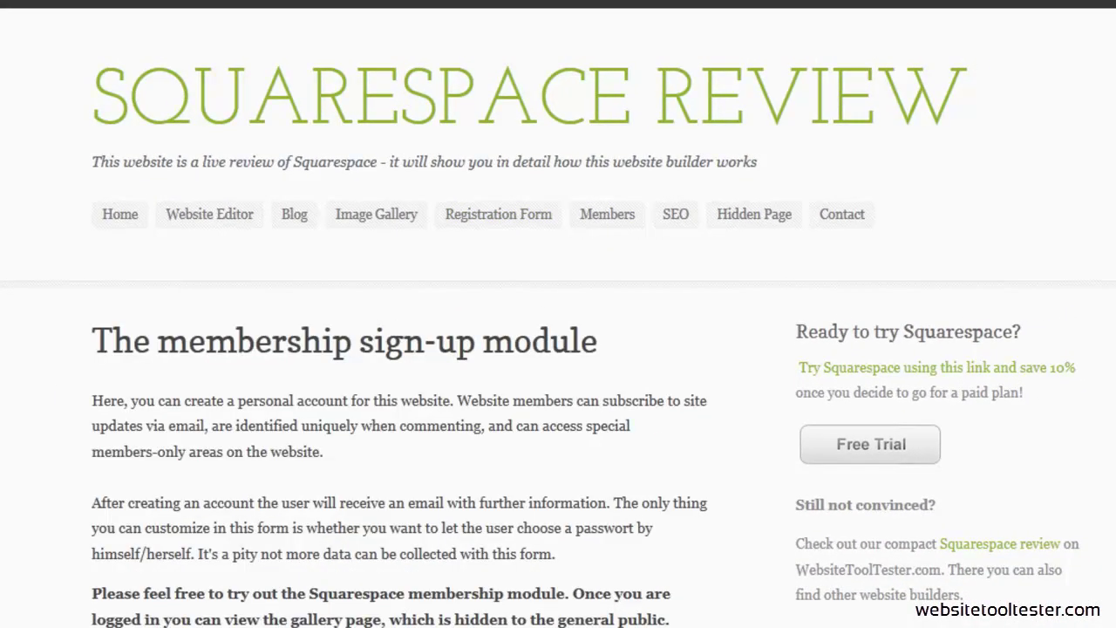
scroll(558, 349, down, 3)
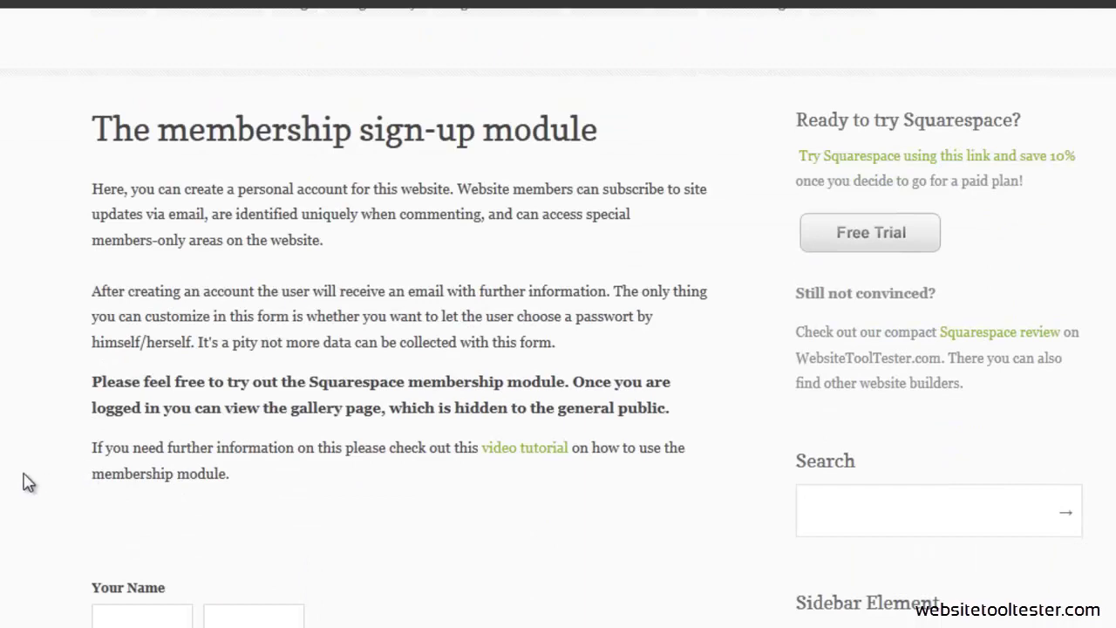
scroll(27, 482, down, 5)
scroll(26, 483, up, 9)
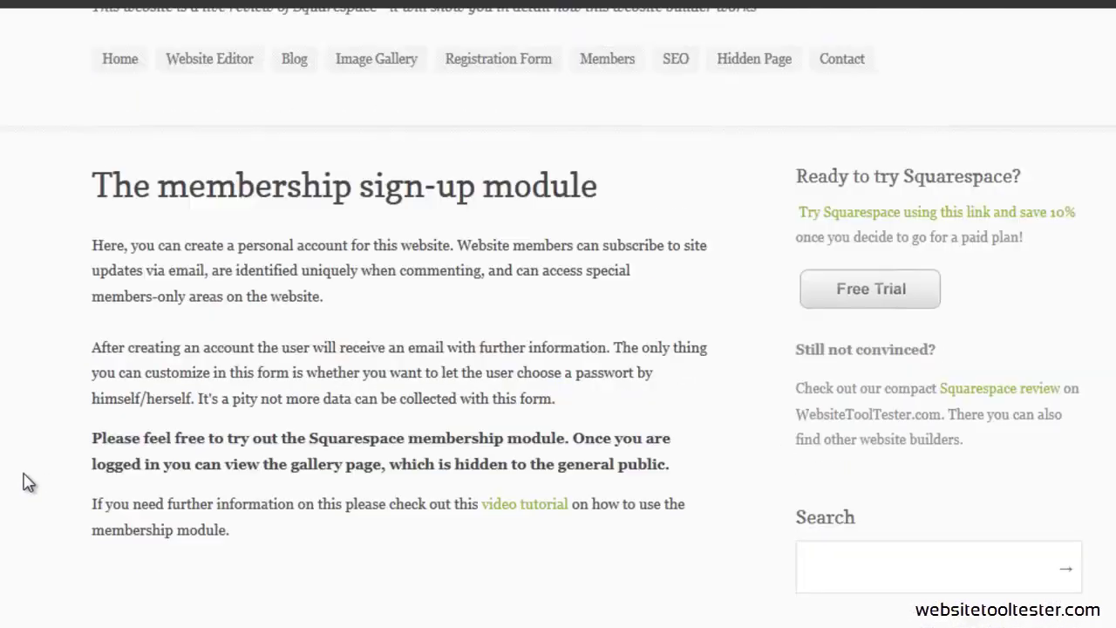
scroll(26, 483, up, 1)
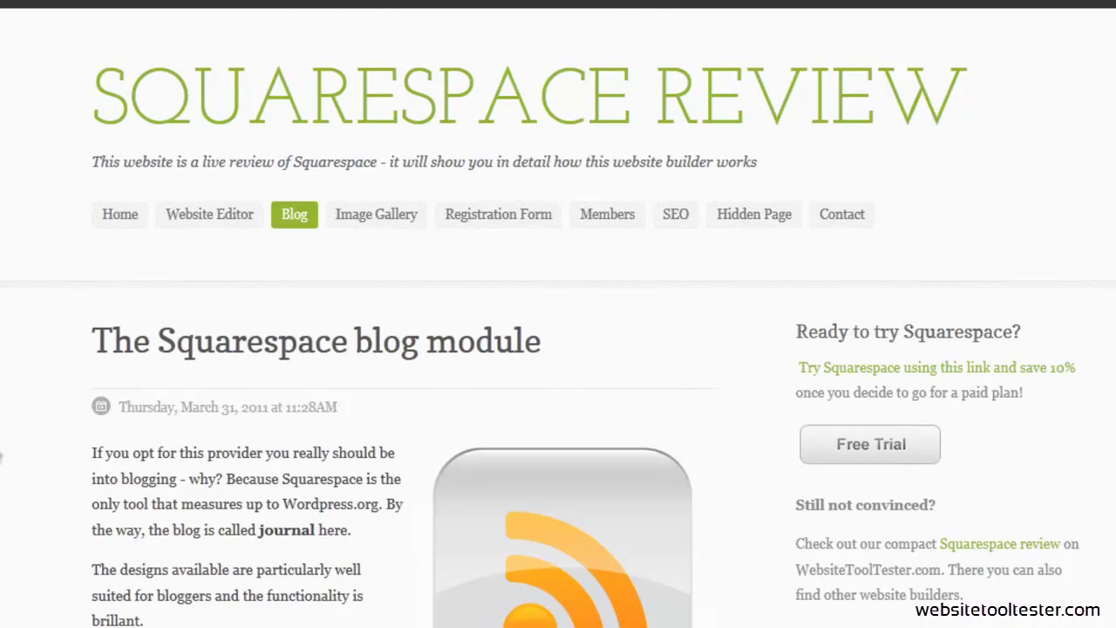
- Read through the blog module post, including its feature list, tags and comment form
scroll(1, 454, down, 4)
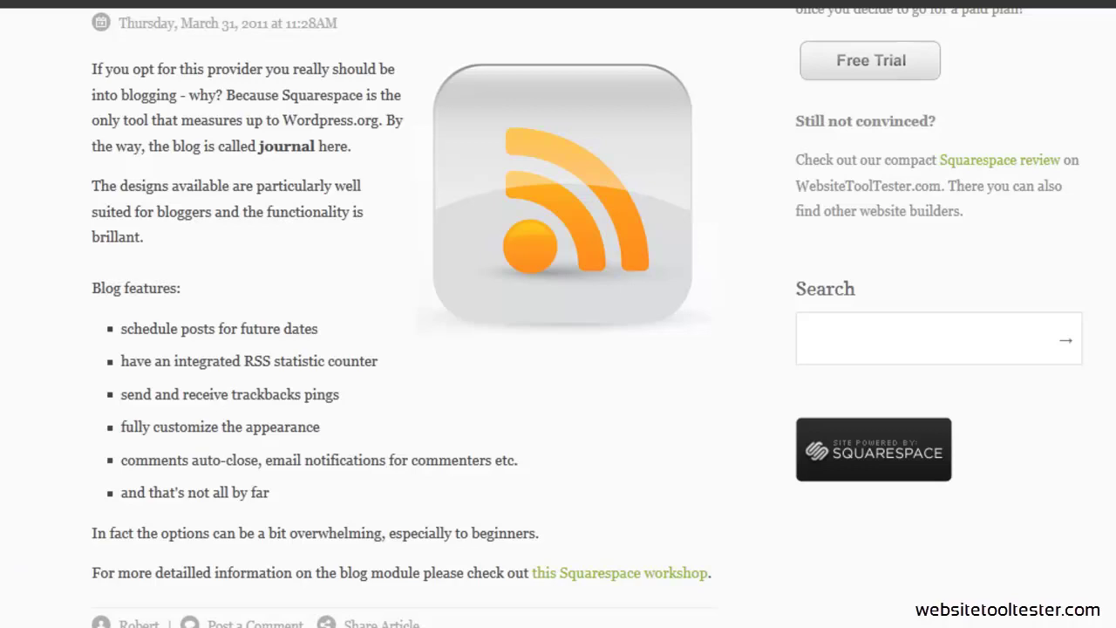
scroll(0, 534, down, 8)
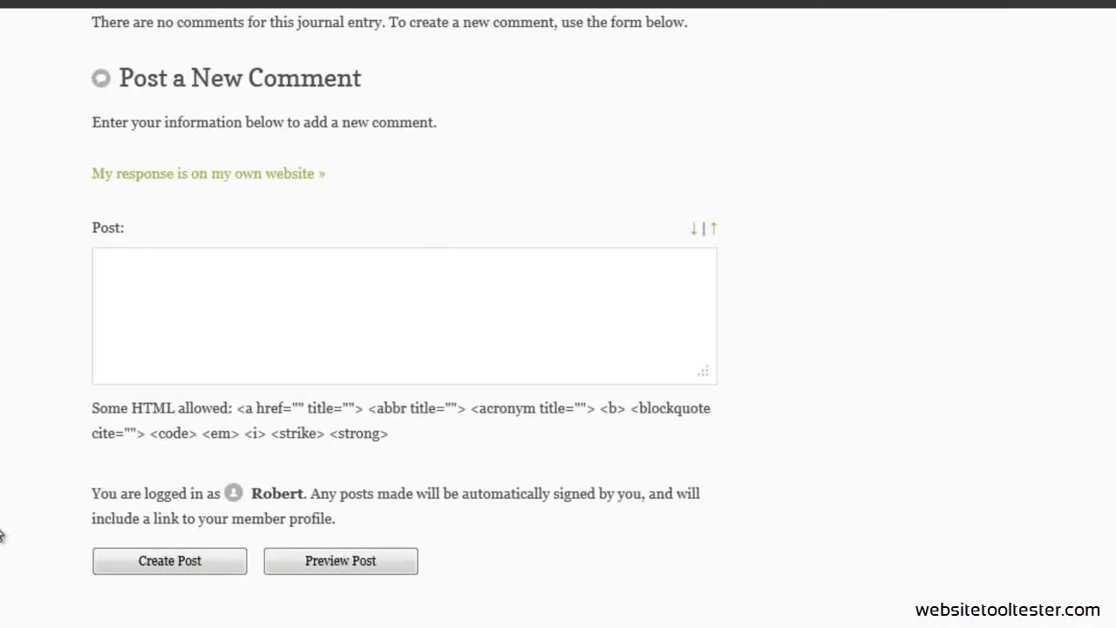
scroll(0, 533, up, 2)
scroll(0, 533, up, 7)
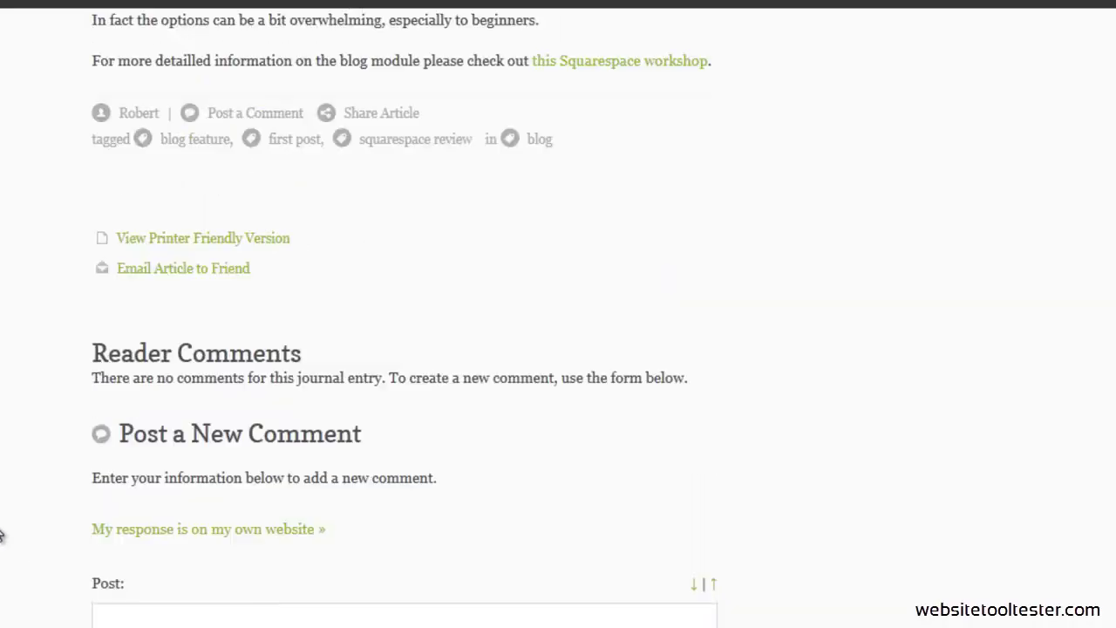
scroll(0, 534, up, 4)
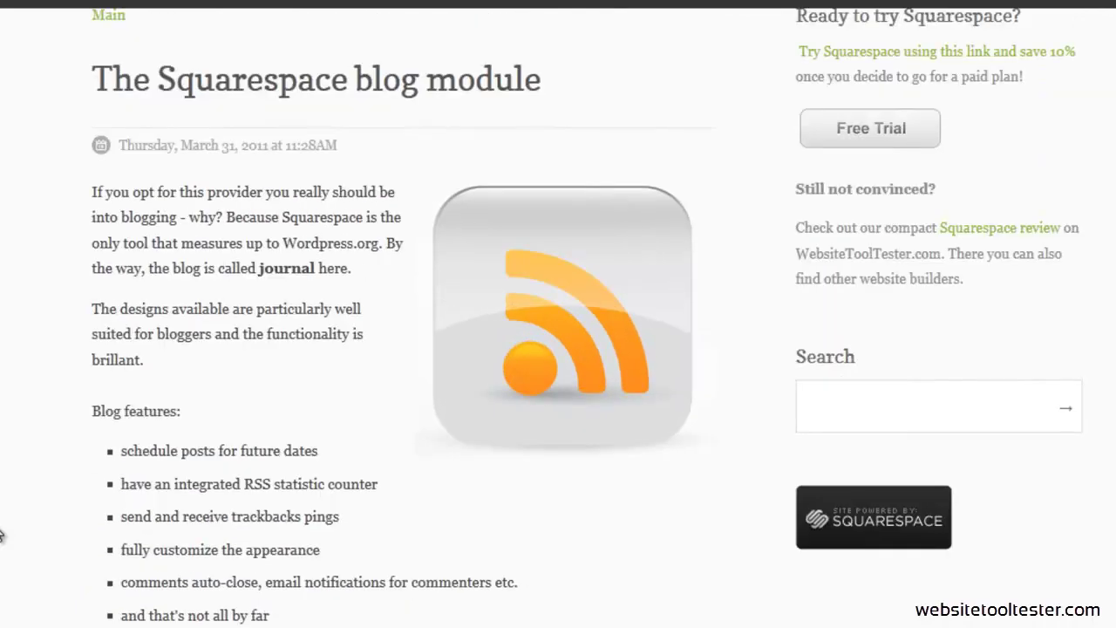
scroll(0, 542, up, 1)
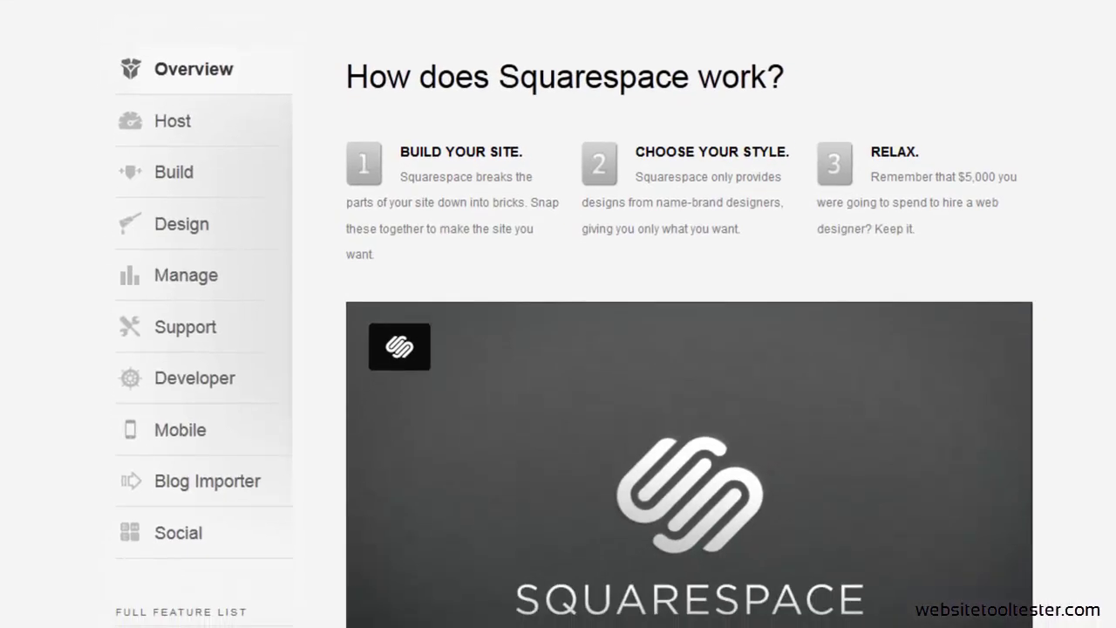
- Look through the Squarespace product tour overview and examine its Design page
scroll(12, 407, down, 3)
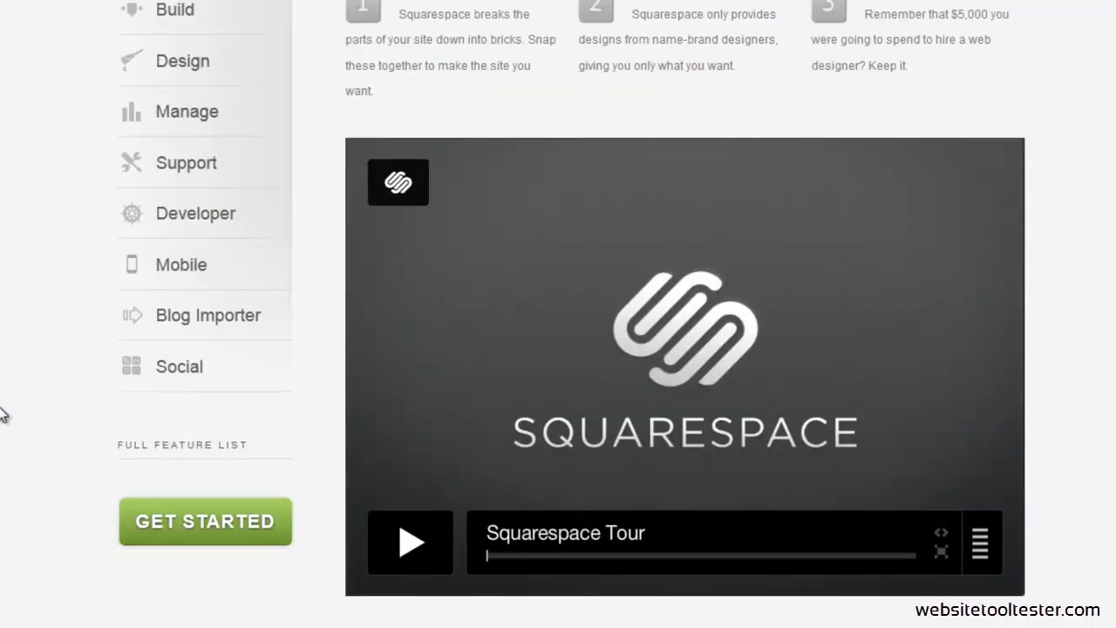
click(182, 65)
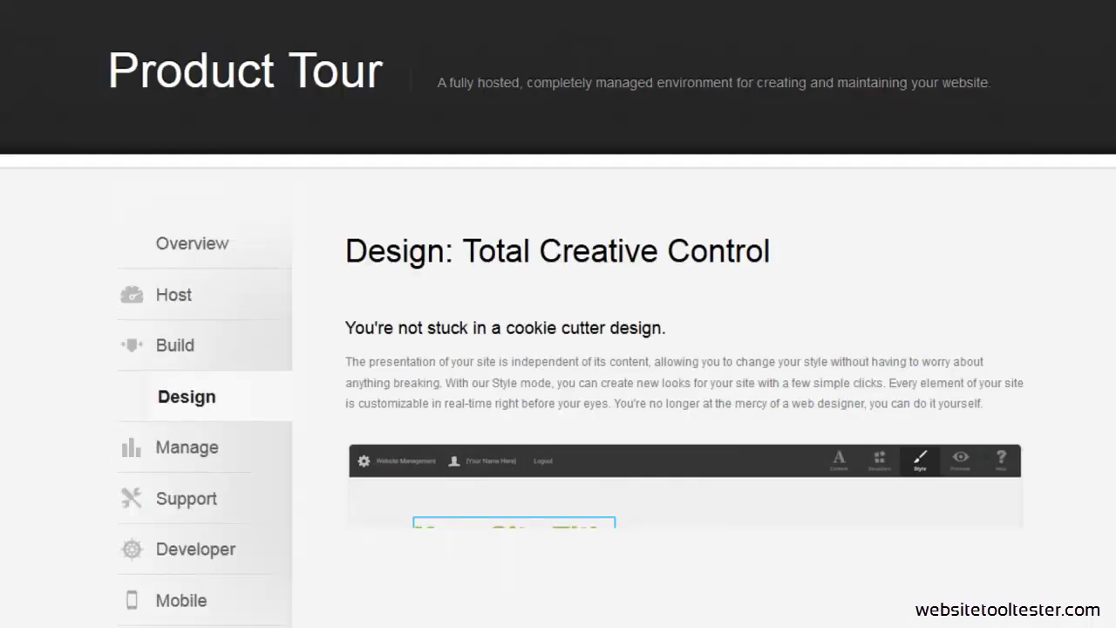
scroll(558, 349, down, 5)
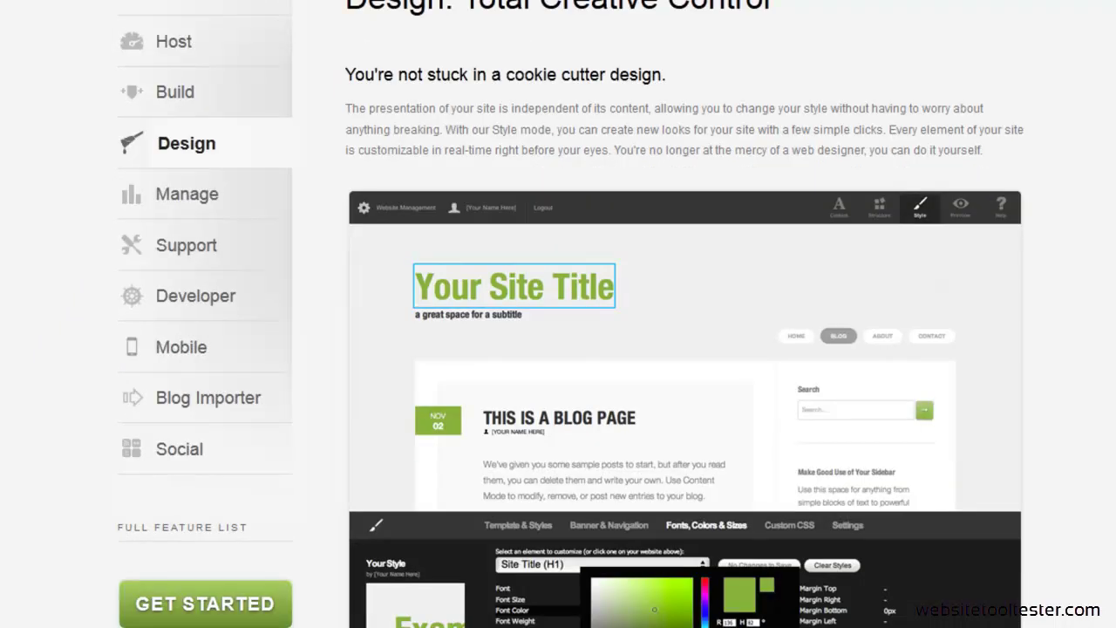
scroll(570, 314, down, 2)
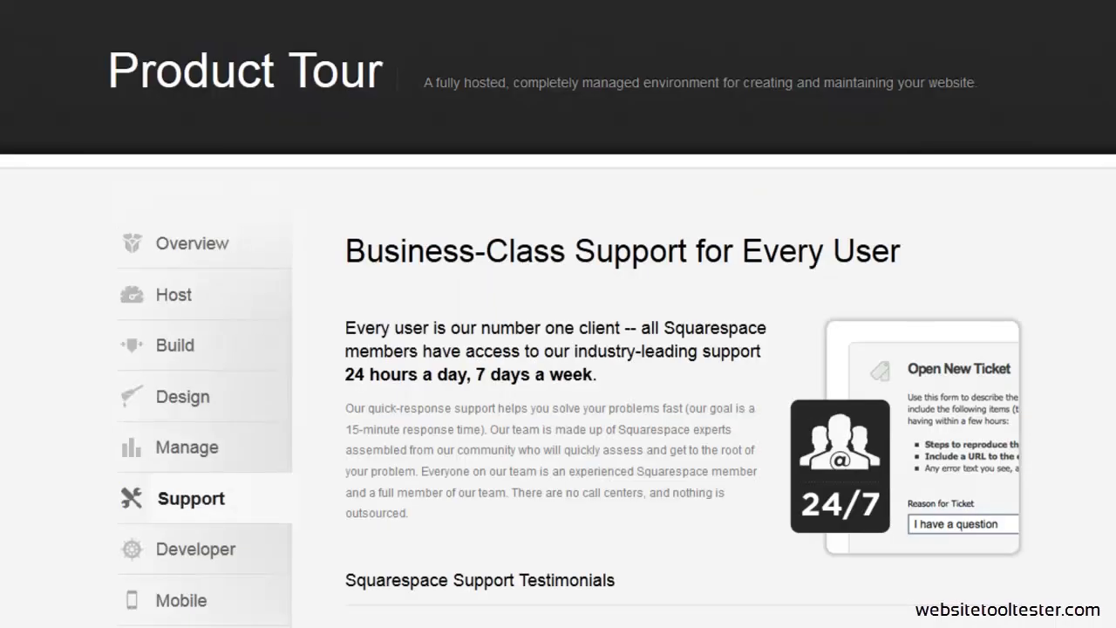
- Read through the product tour's Support page, including the testimonials, the support team description and the Help & FAQ section
scroll(559, 314, down, 4)
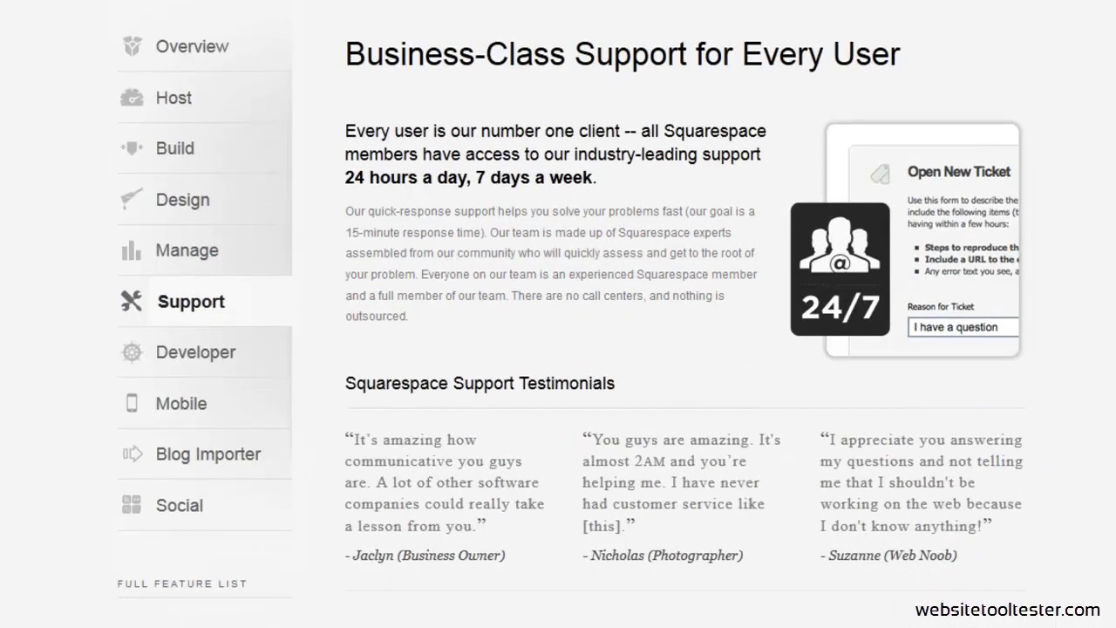
scroll(558, 314, down, 2)
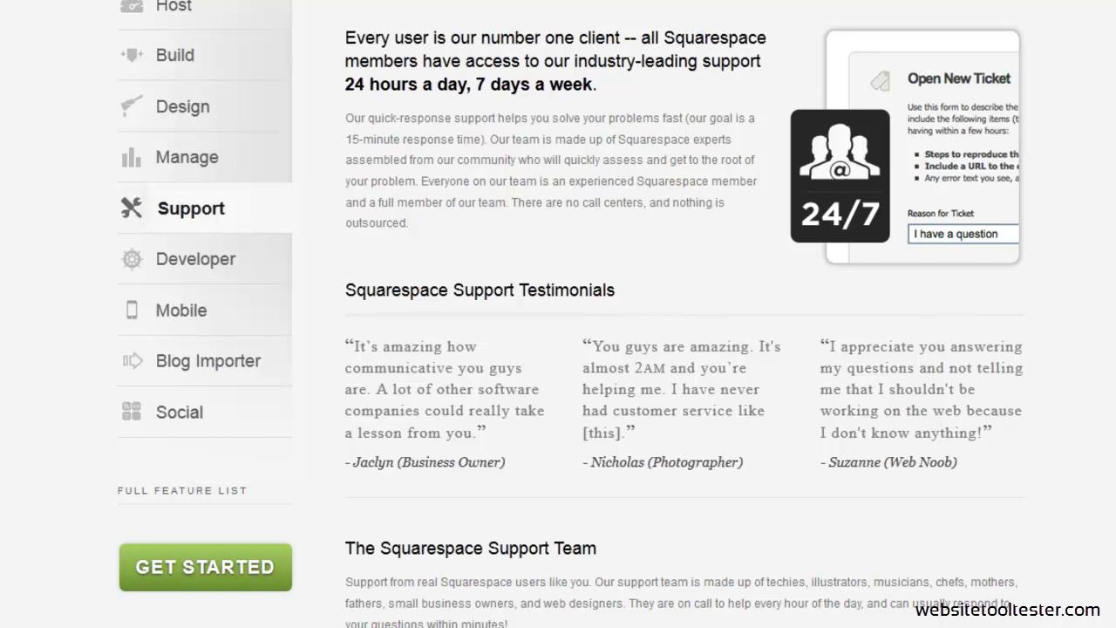
scroll(14, 279, down, 4)
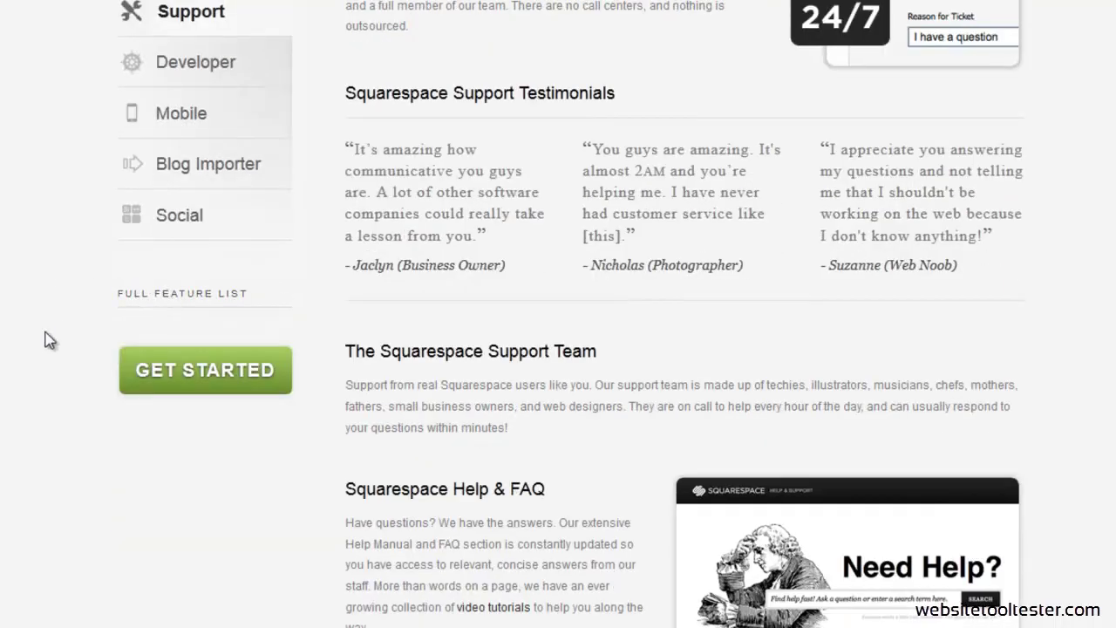
scroll(48, 340, down, 3)
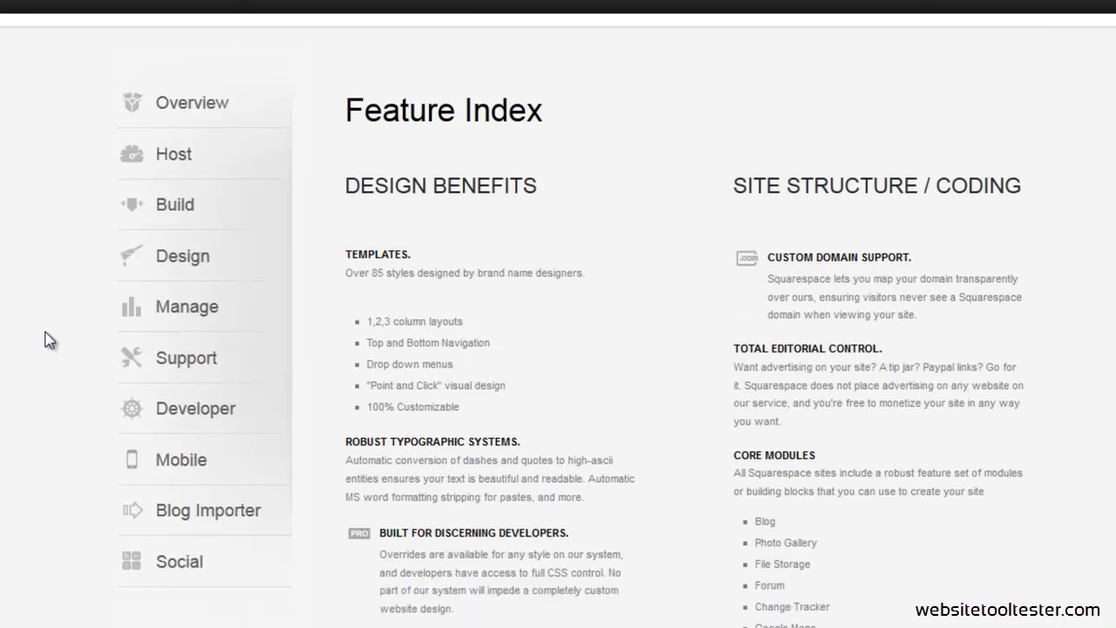
- Look through the product tour's Feature Index, covering the design benefits and the site structure and coding features
scroll(48, 340, down, 4)
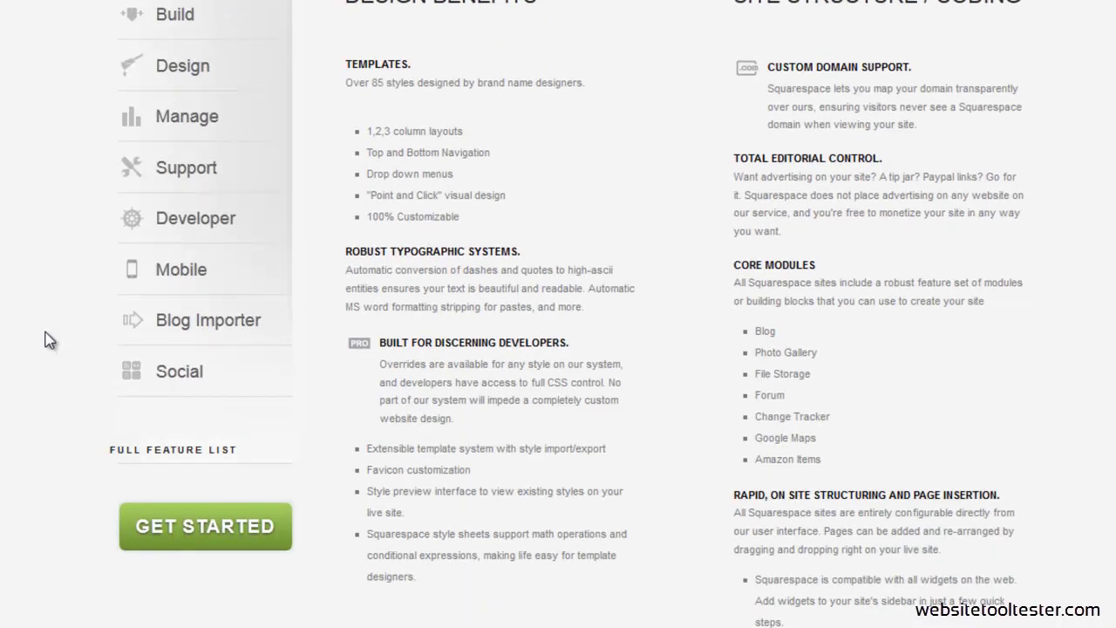
scroll(47, 341, down, 13)
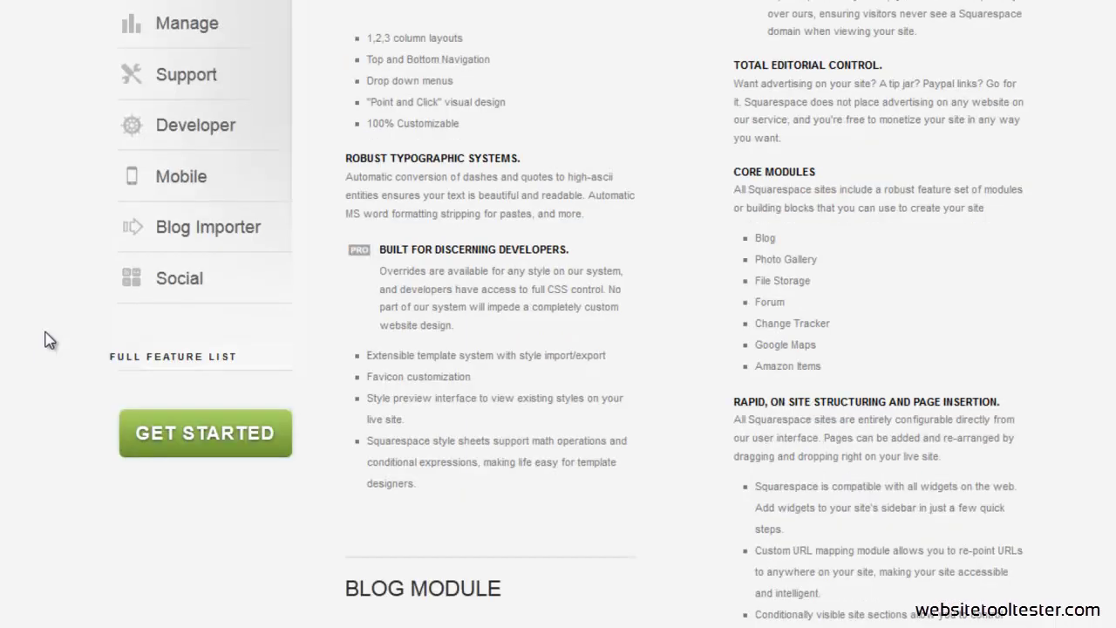
scroll(48, 340, down, 4)
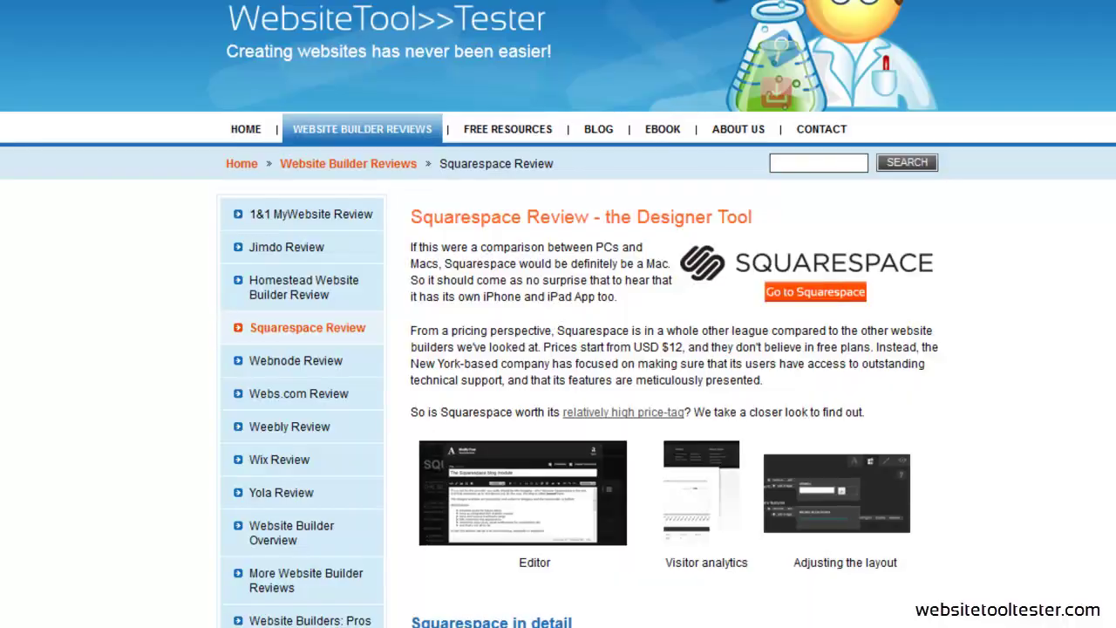
- Examine the Squarespace review on the WebsiteToolTester site, from the introduction to the criteria ratings under Squarespace in detail
scroll(124, 393, down, 3)
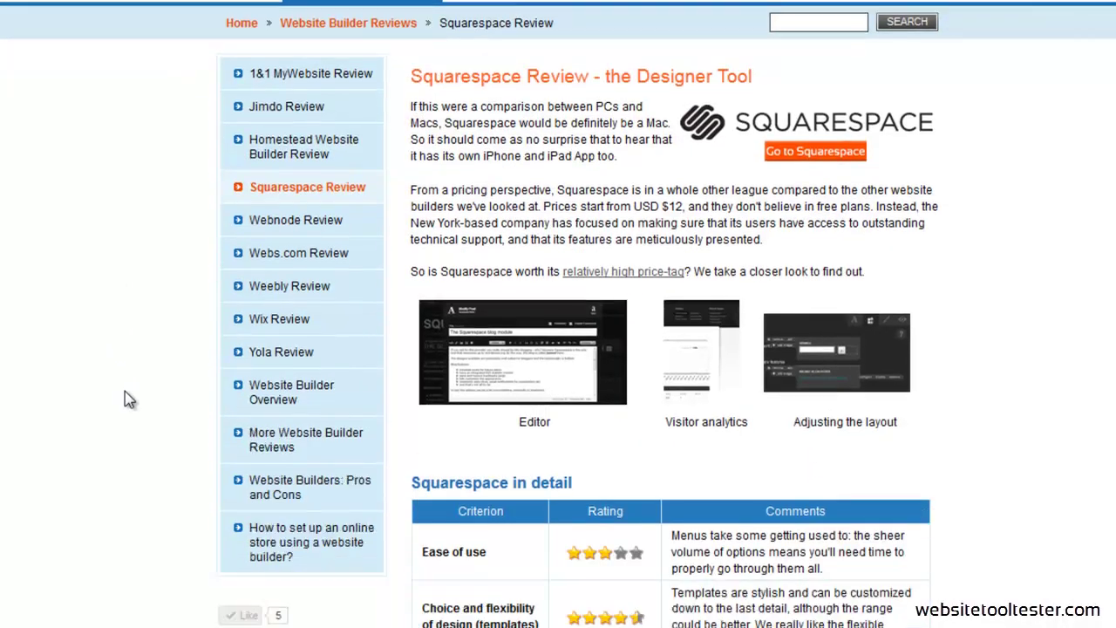
scroll(125, 392, down, 2)
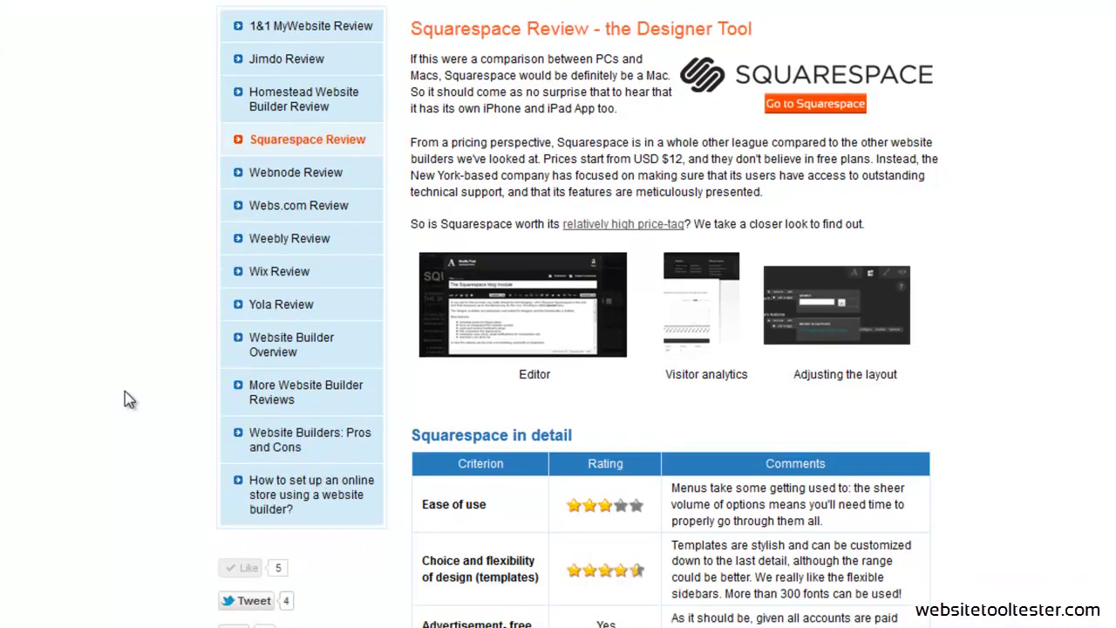
scroll(124, 391, down, 2)
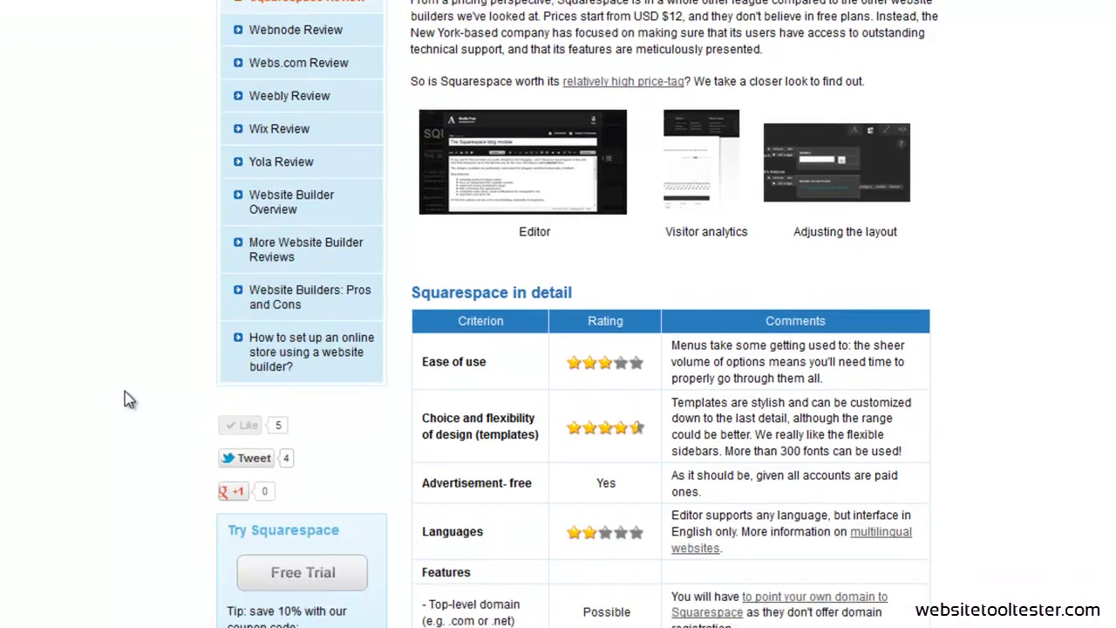
scroll(124, 391, down, 5)
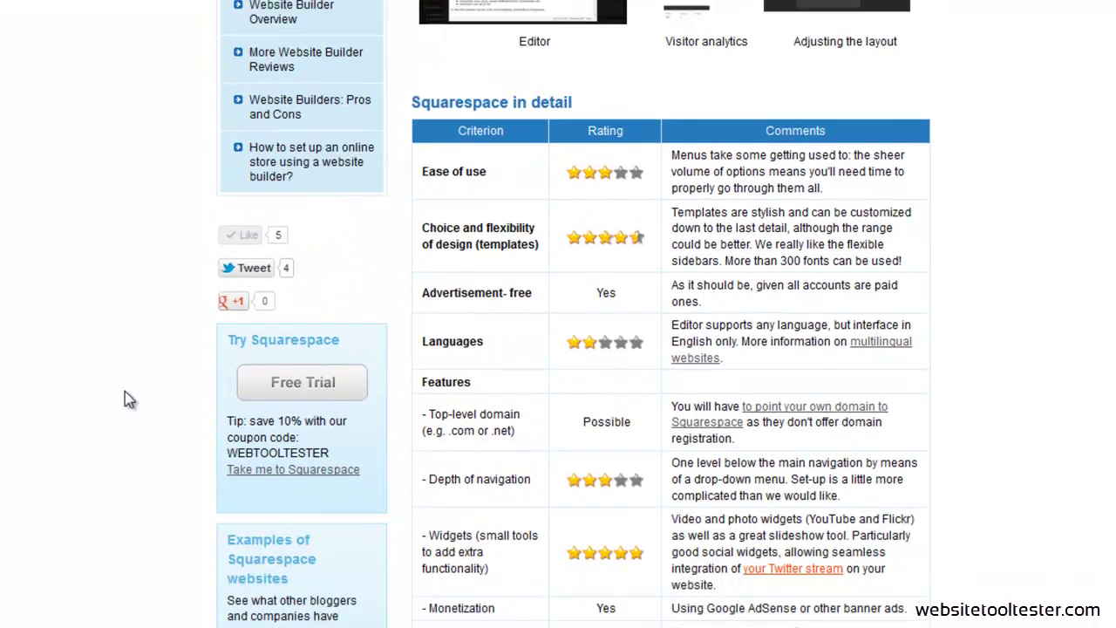